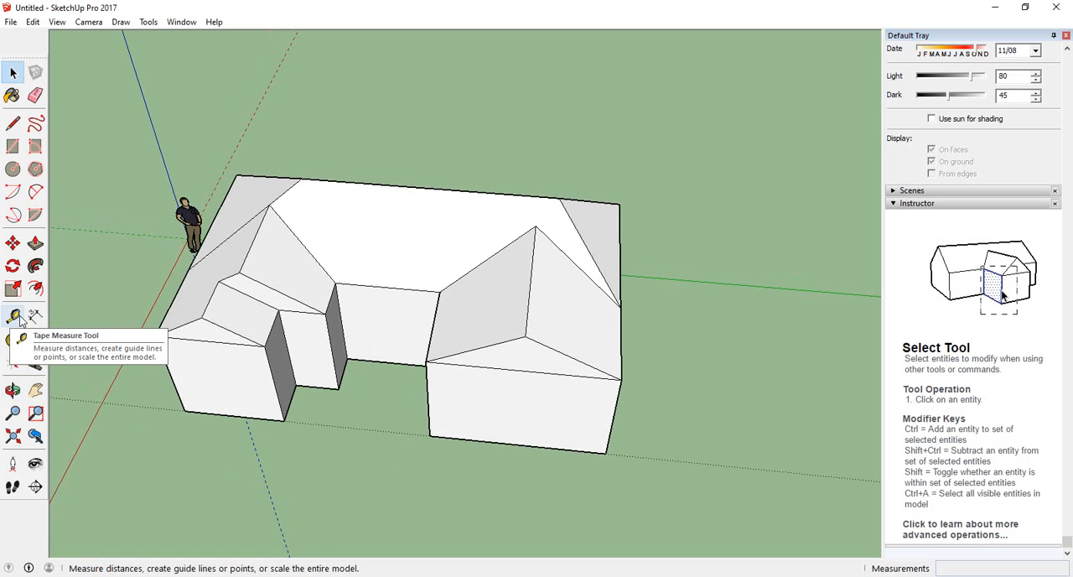
pyautogui.click(999, 8)
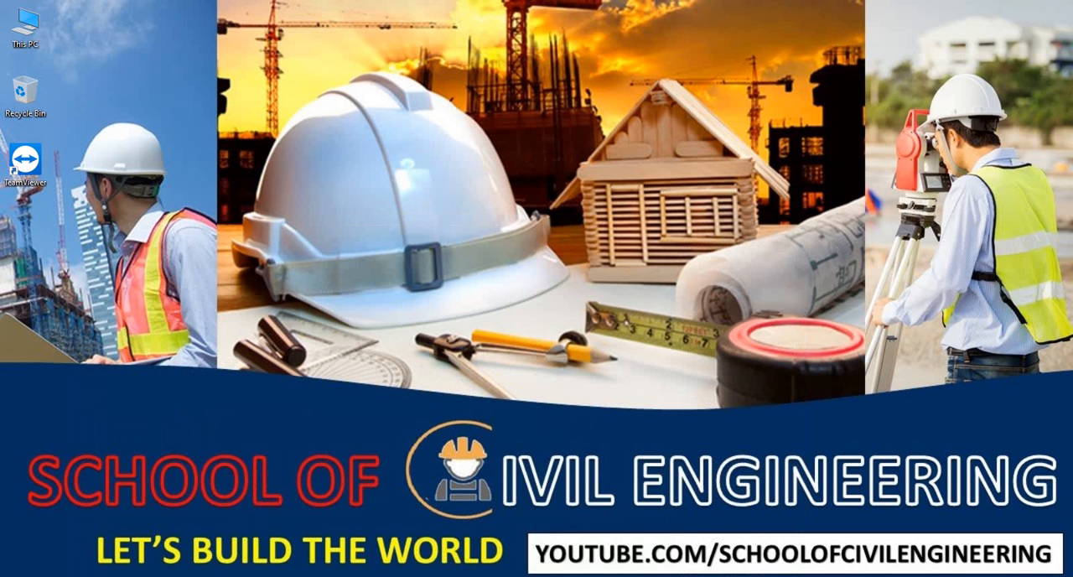
pyautogui.press('super+e')
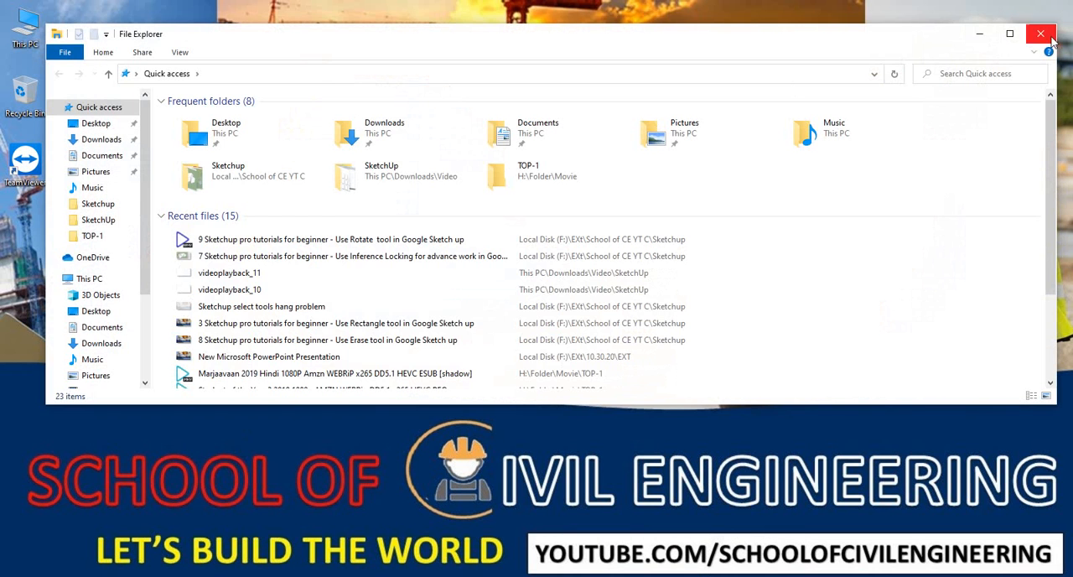
pyautogui.click(1040, 34)
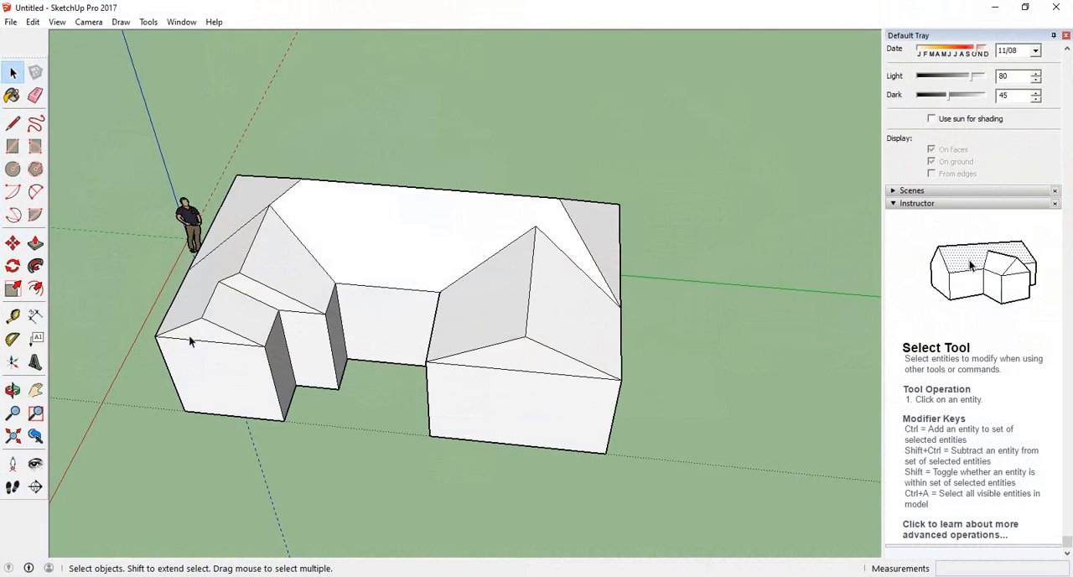
# With the Tape Measure, create a guide line 4' above the base edge of the house's left front wall
pyautogui.moveTo(241, 499); pyautogui.dragTo(565, 407, button='middle')
pyautogui.scroll(3, 368, 491)
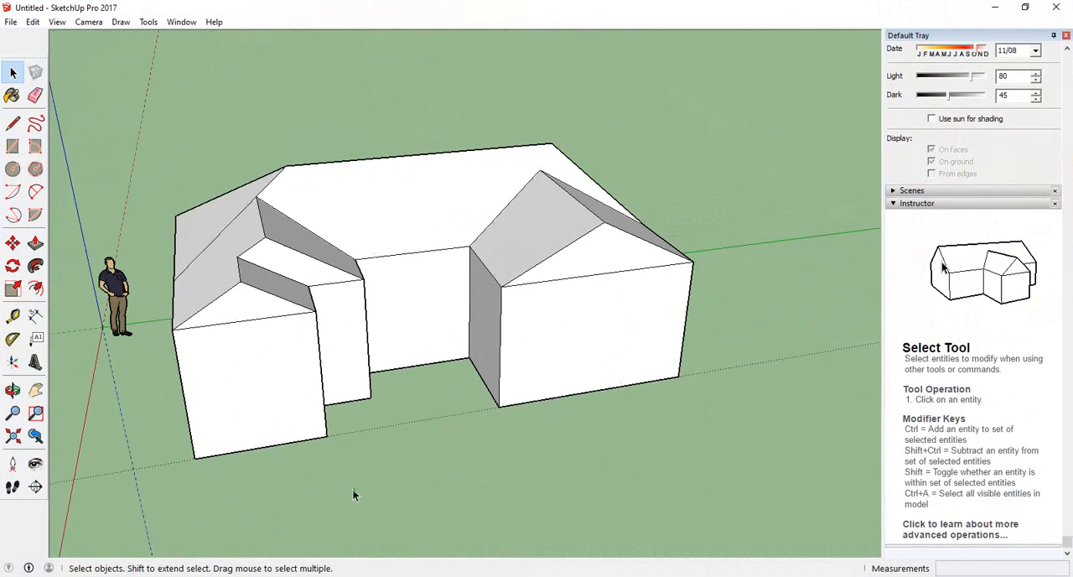
pyautogui.moveTo(389, 454); pyautogui.dragTo(370, 459, button='middle')
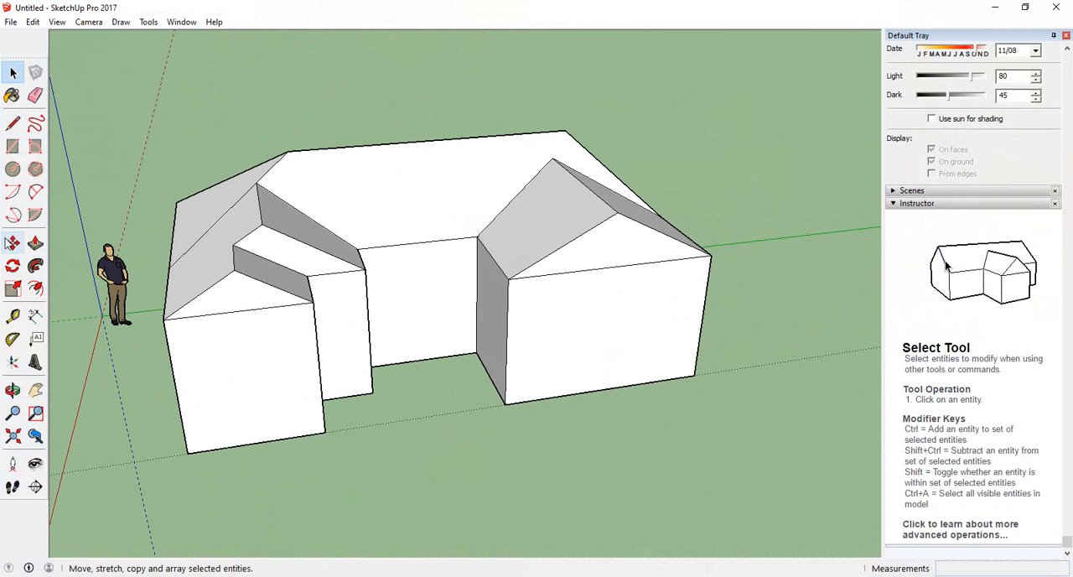
pyautogui.click(13, 317)
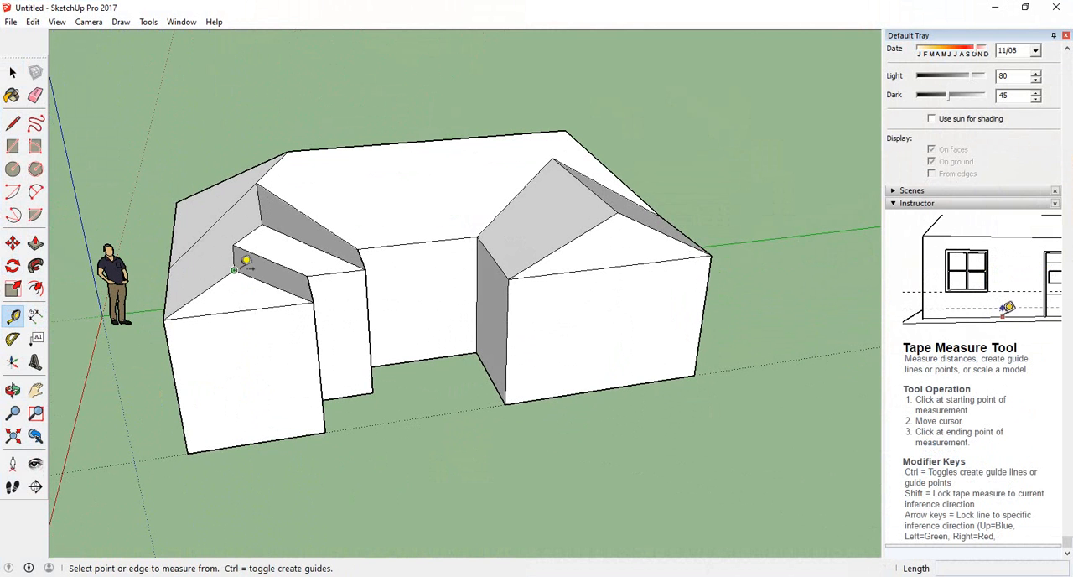
pyautogui.click(257, 442)
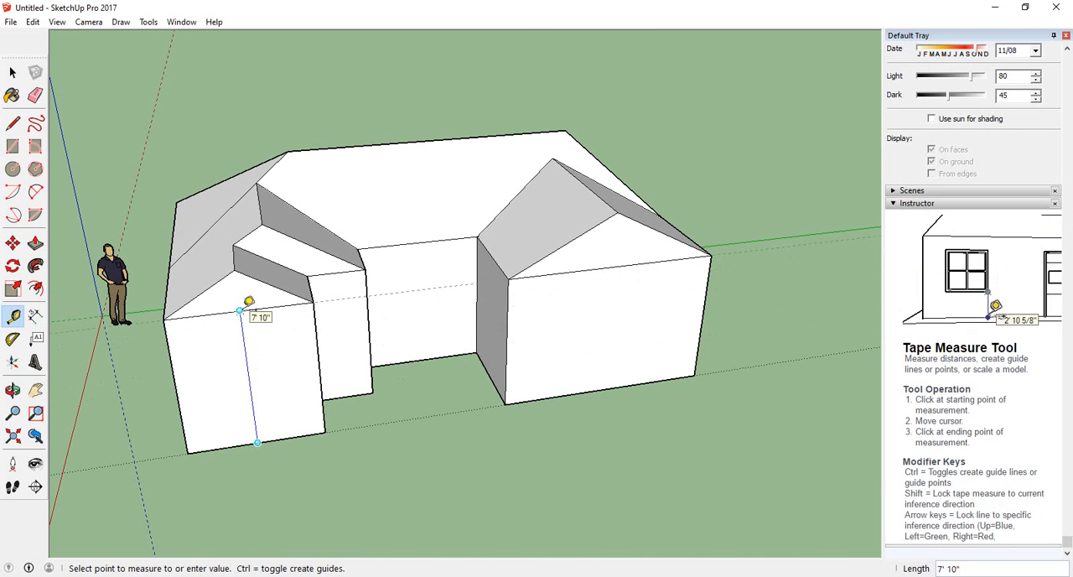
pyautogui.click(250, 377)
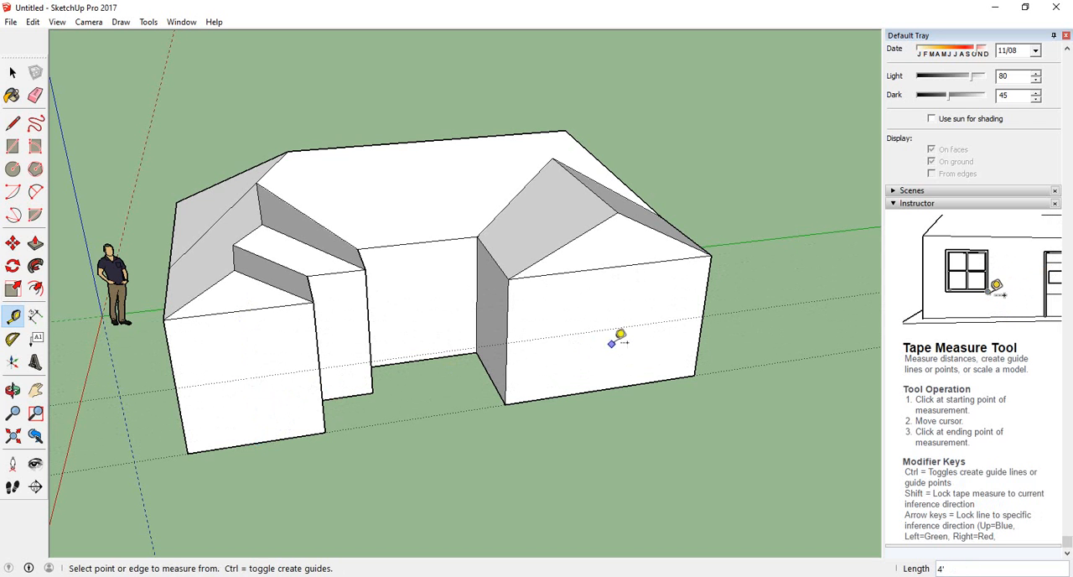
# Remove the guide line 4' above the front wall's base edge
pyautogui.moveTo(524, 442); pyautogui.dragTo(354, 446, button='middle')
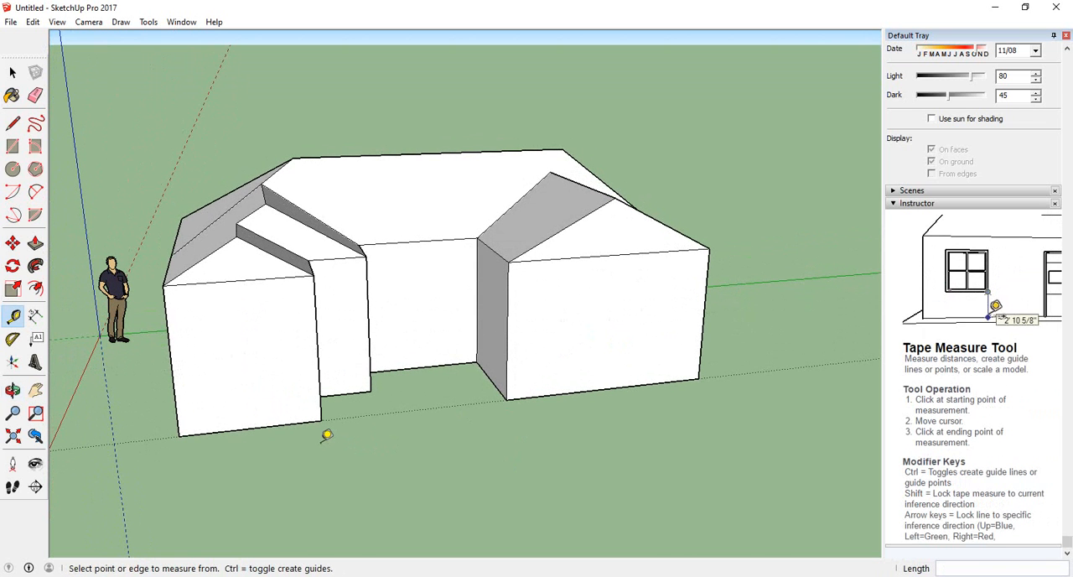
pyautogui.moveTo(390, 433); pyautogui.dragTo(346, 515, button='middle')
pyautogui.click(36, 95)
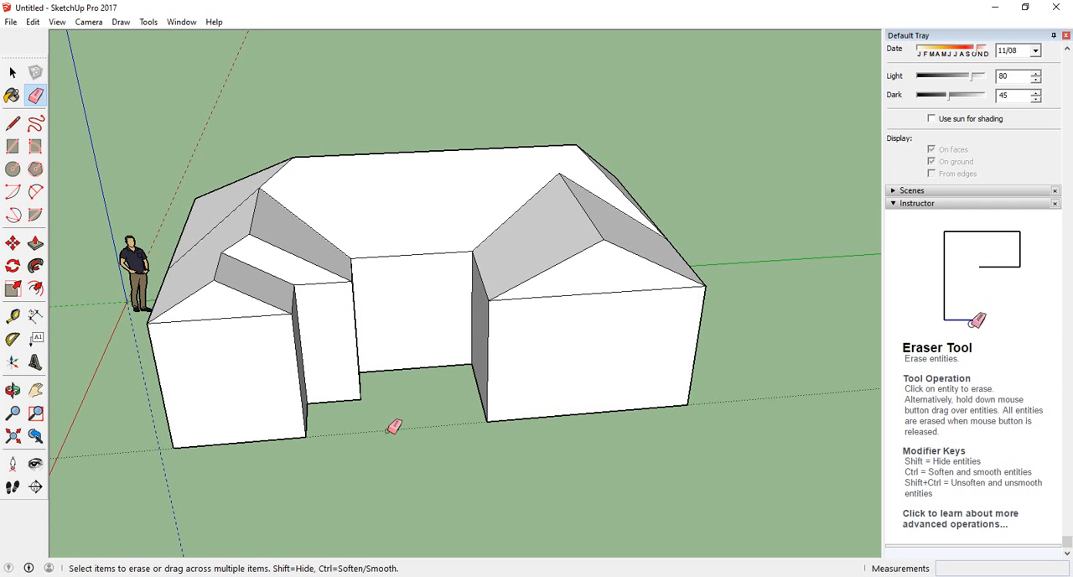
pyautogui.moveTo(378, 443)
pyautogui.mouseDown(button='middle')
pyautogui.moveTo(829, 340)
pyautogui.moveTo(822, 276)
pyautogui.moveTo(727, 296)
pyautogui.moveTo(321, 448)
pyautogui.moveTo(329, 425)
pyautogui.moveTo(405, 481)
pyautogui.mouseUp(button='middle')
pyautogui.moveTo(263, 472)
pyautogui.mouseDown(button='middle')
pyautogui.moveTo(297, 535)
pyautogui.moveTo(243, 503)
pyautogui.mouseUp(button='middle')
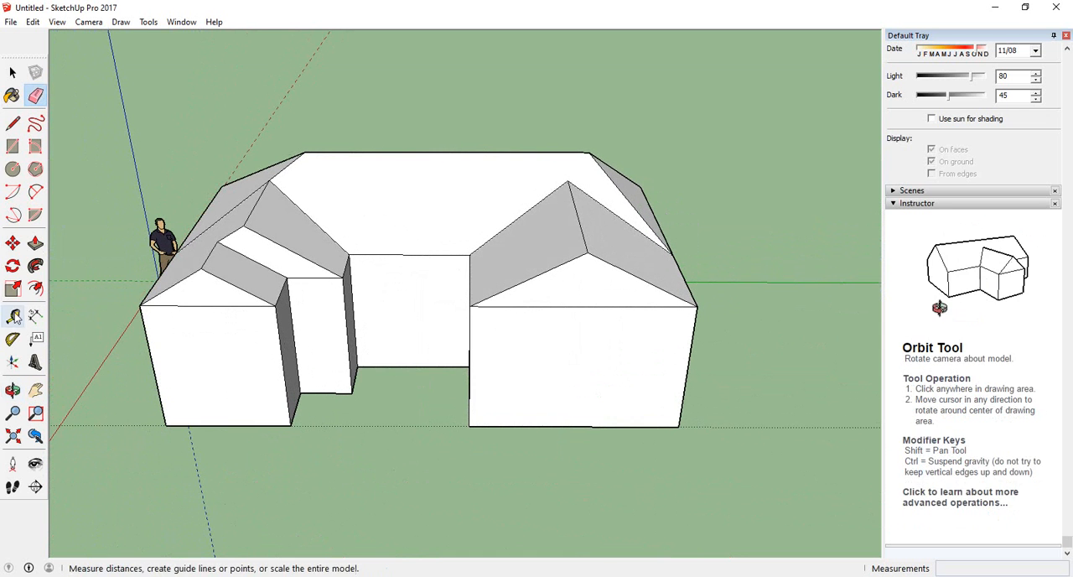
# With the Tape Measure, create a guide line on the ground 5' in front of the left front wall's base edge
pyautogui.click(13, 316)
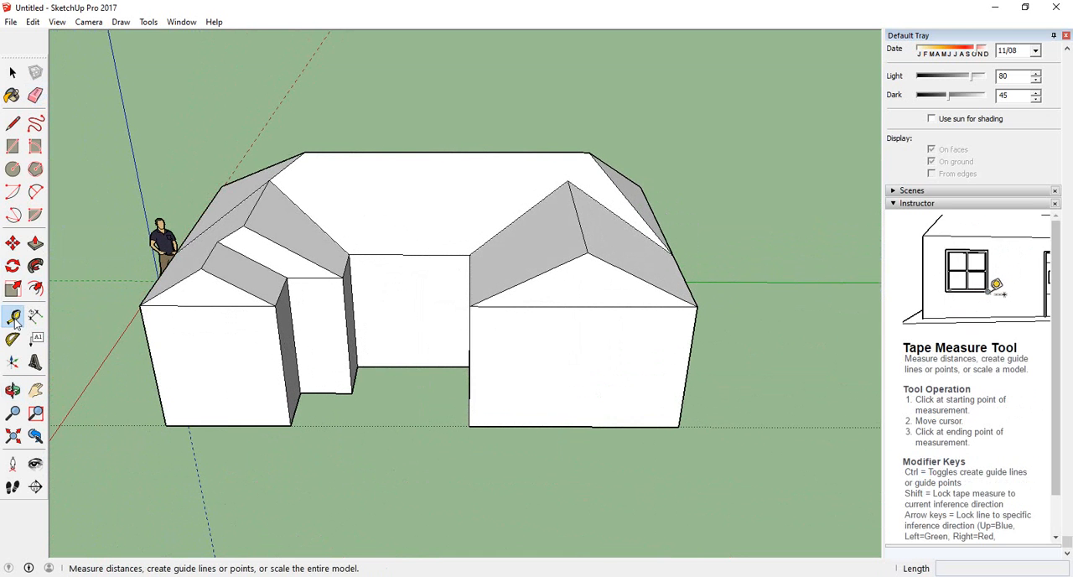
pyautogui.moveTo(587, 469); pyautogui.dragTo(277, 453, button='middle')
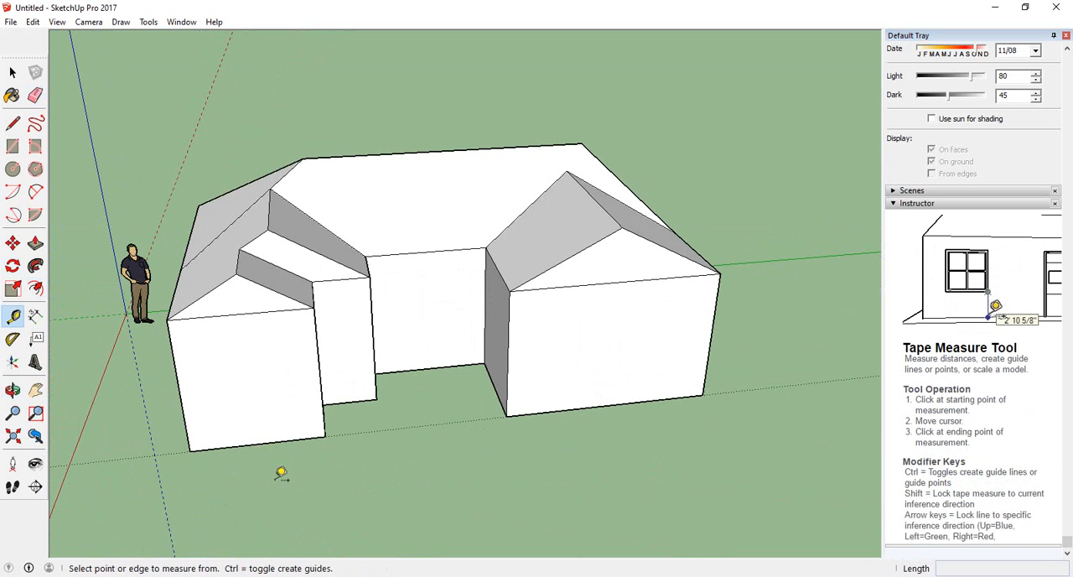
pyautogui.moveTo(278, 474)
pyautogui.mouseDown(button='middle')
pyautogui.moveTo(259, 472)
pyautogui.moveTo(294, 469)
pyautogui.mouseUp(button='middle')
pyautogui.click(266, 448)
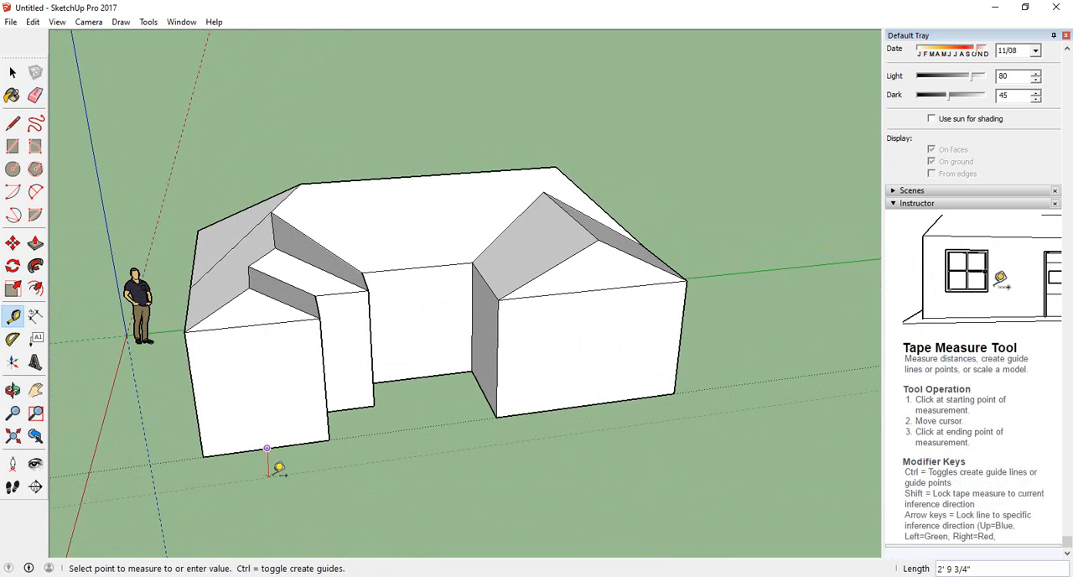
pyautogui.scroll(3, 281, 470)
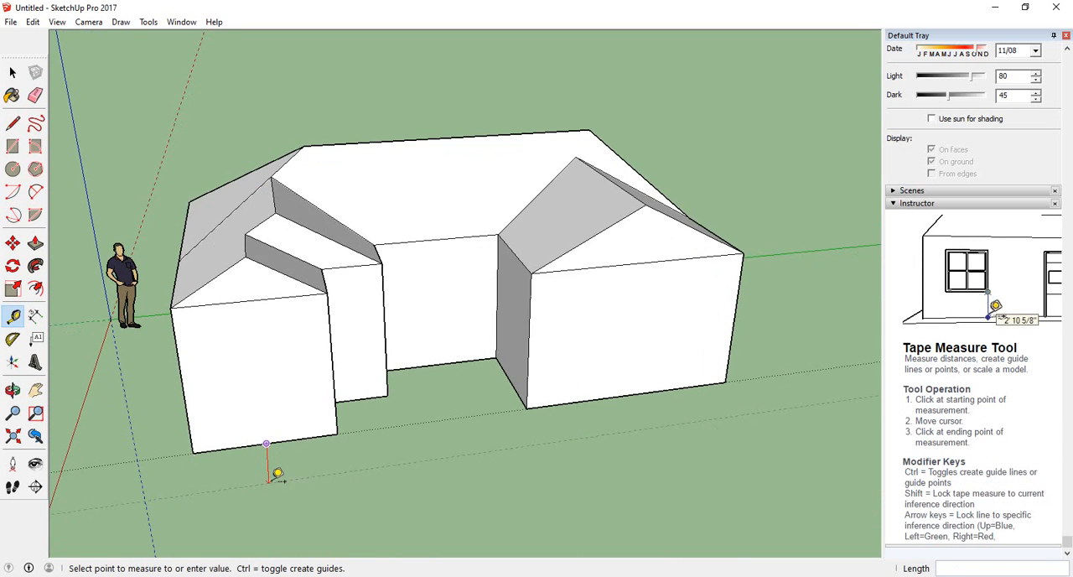
pyautogui.write("4'")
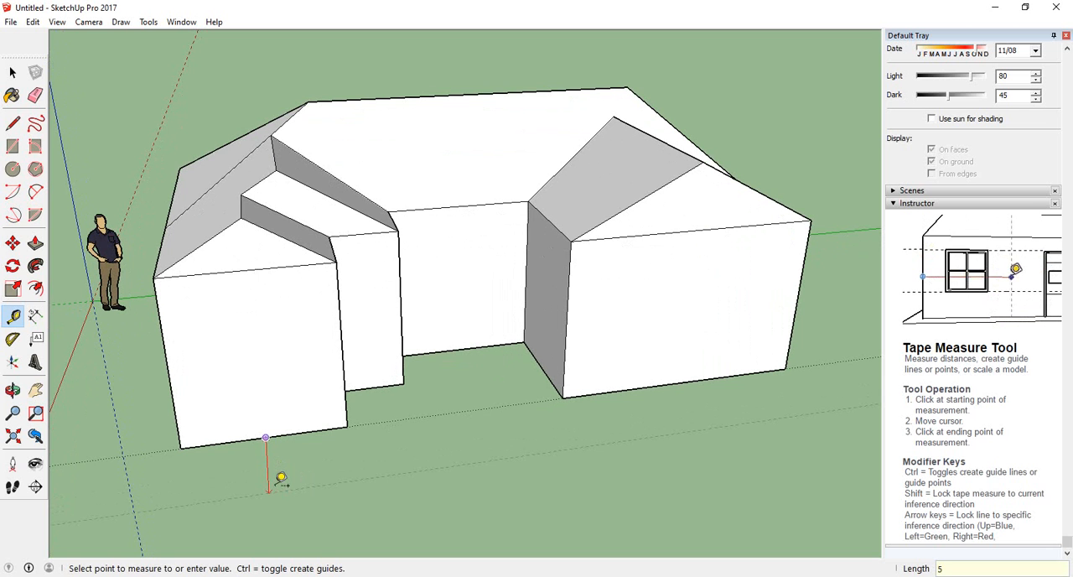
pyautogui.click(281, 478)
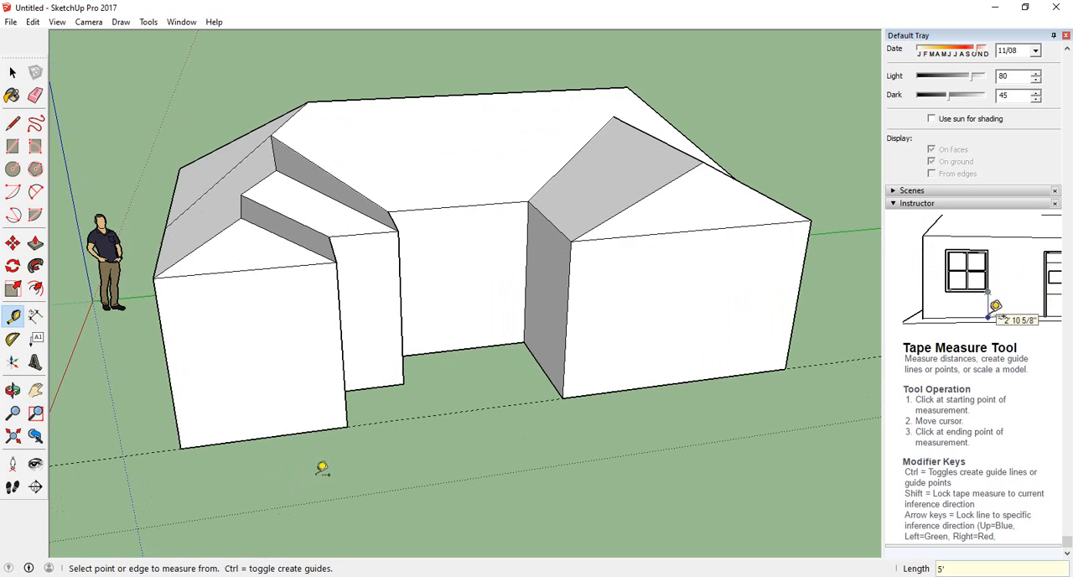
pyautogui.moveTo(443, 514); pyautogui.dragTo(592, 481, button='middle')
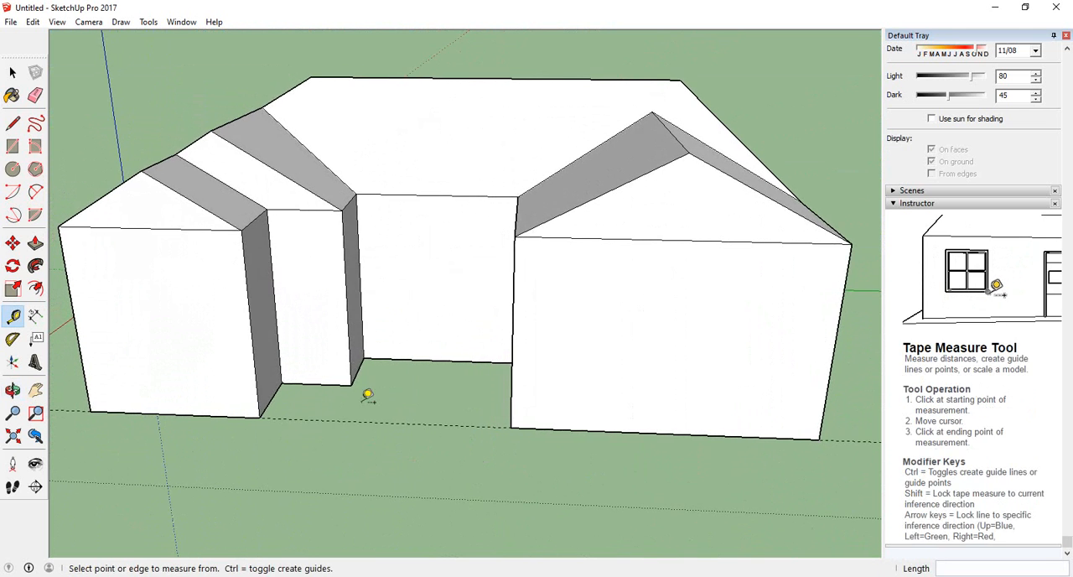
pyautogui.moveTo(367, 394); pyautogui.dragTo(414, 447, button='middle')
pyautogui.scroll(-3, 433, 491)
pyautogui.scroll(-1, 376, 236)
pyautogui.scroll(2, 458, 471)
pyautogui.scroll(2, 459, 472)
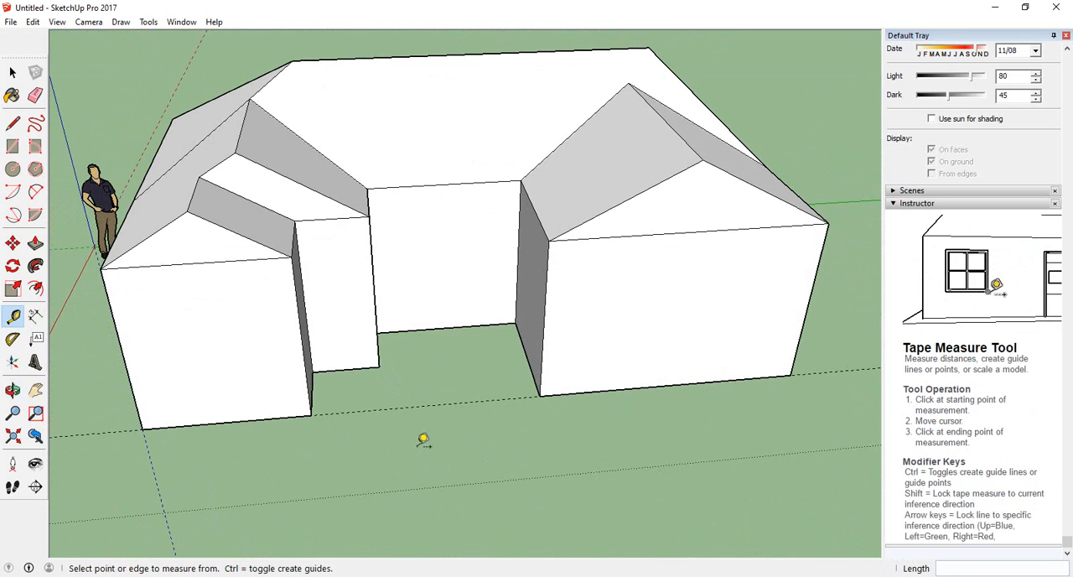
pyautogui.moveTo(249, 472); pyautogui.dragTo(417, 433, button='middle')
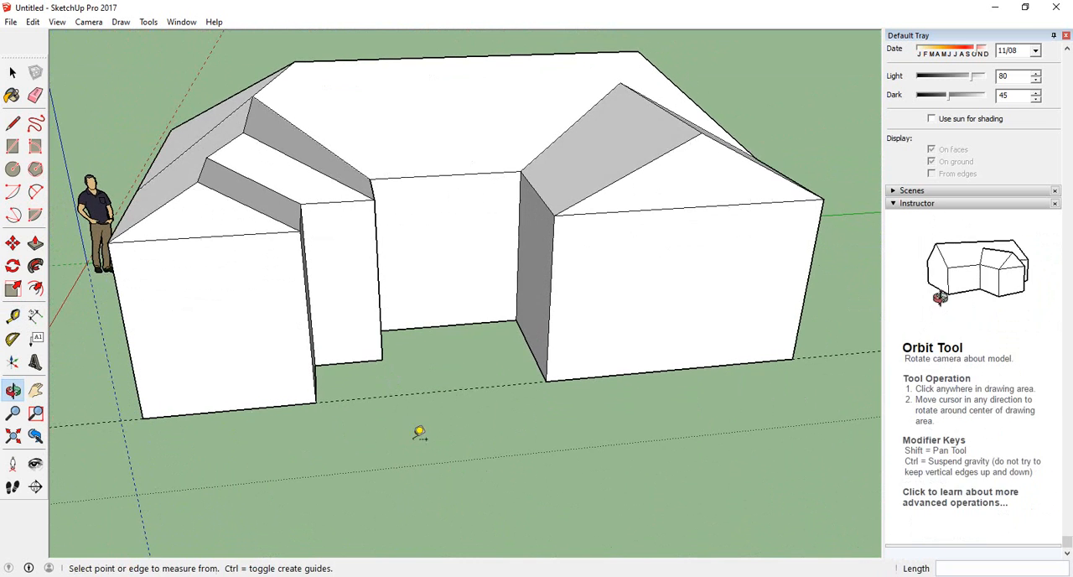
# Create a horizontal guide line on the right wing's front wall, 1.5' above the midpoint of its base edge
pyautogui.scroll(-3, 164, 375)
pyautogui.moveTo(623, 383); pyautogui.dragTo(542, 383, button='middle')
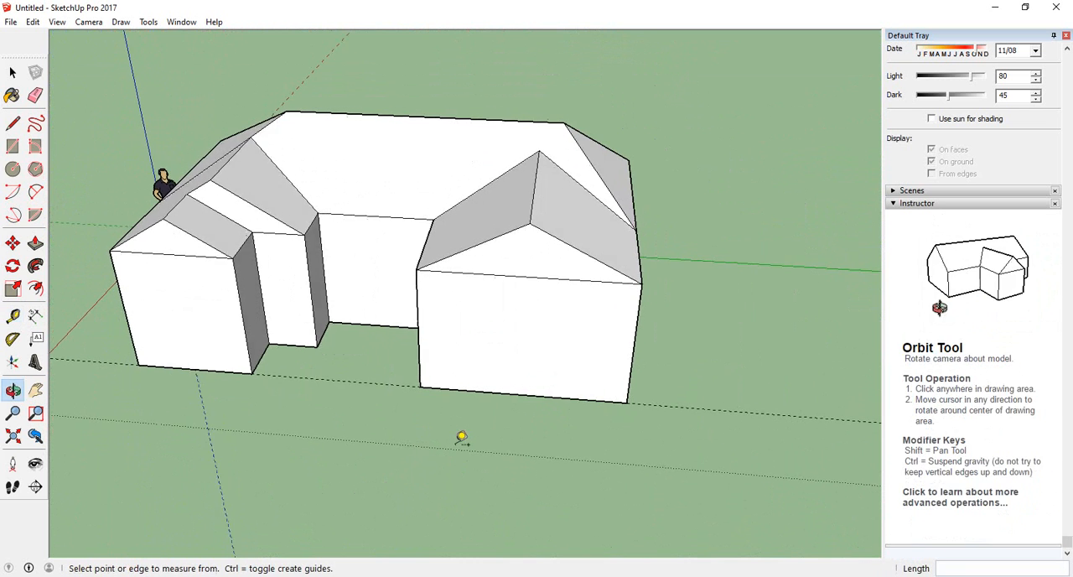
pyautogui.scroll(4, 519, 313)
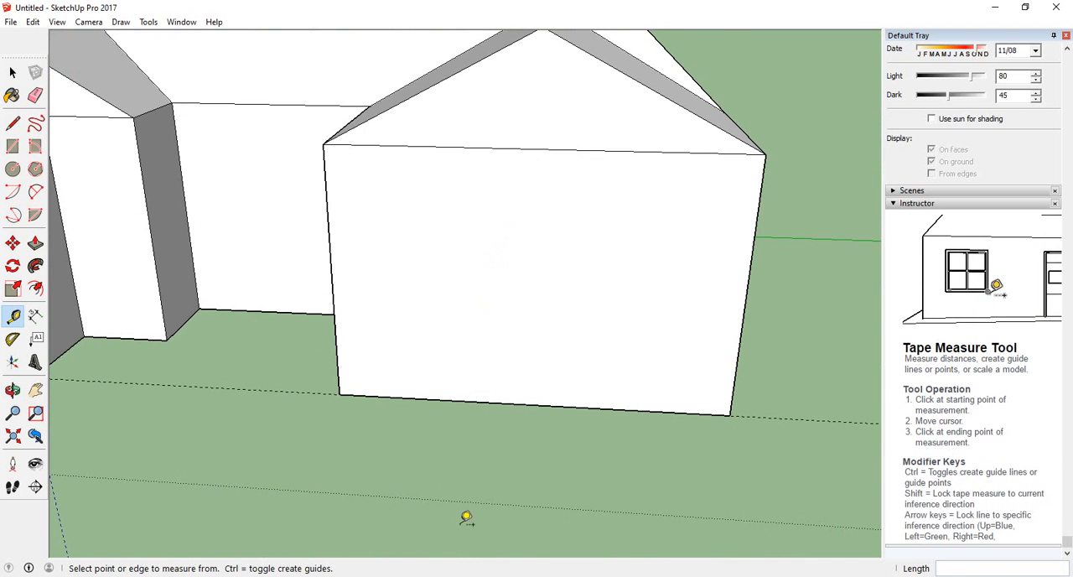
pyautogui.moveTo(466, 518); pyautogui.dragTo(542, 259, button='middle')
pyautogui.moveTo(227, 386); pyautogui.dragTo(195, 425, button='middle')
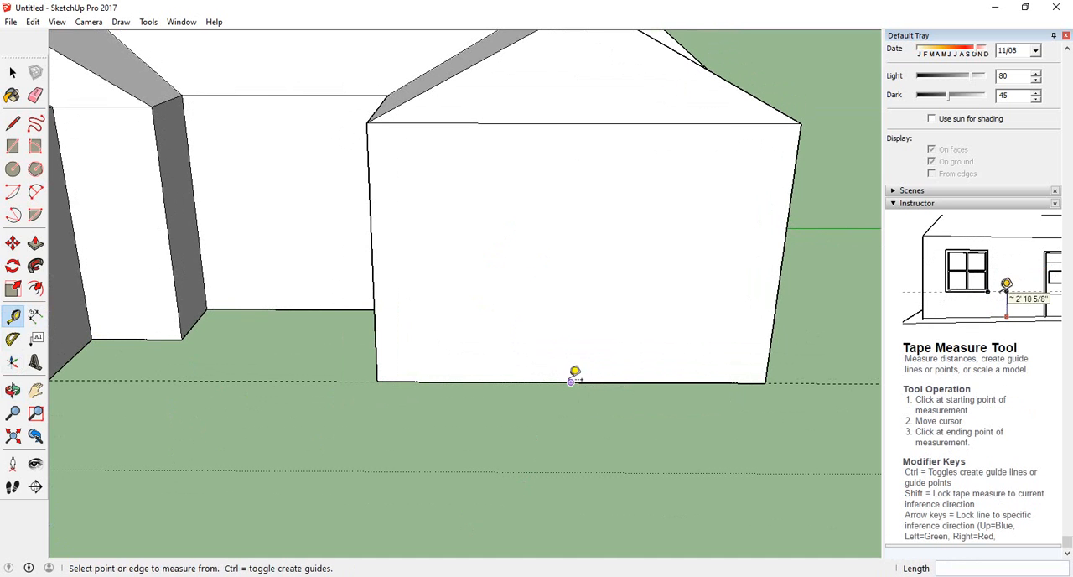
pyautogui.click(570, 383)
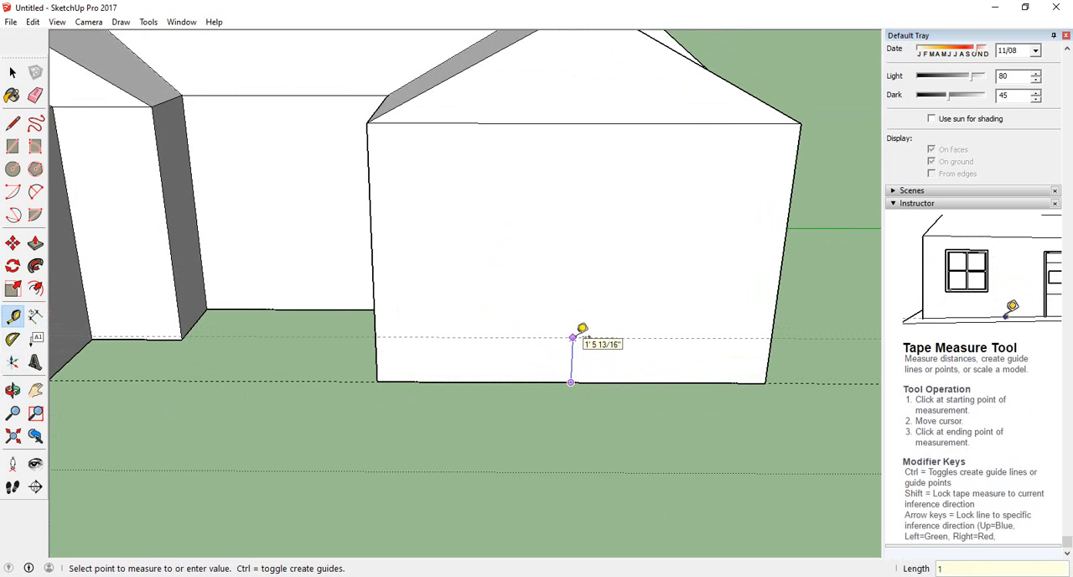
pyautogui.write("'")
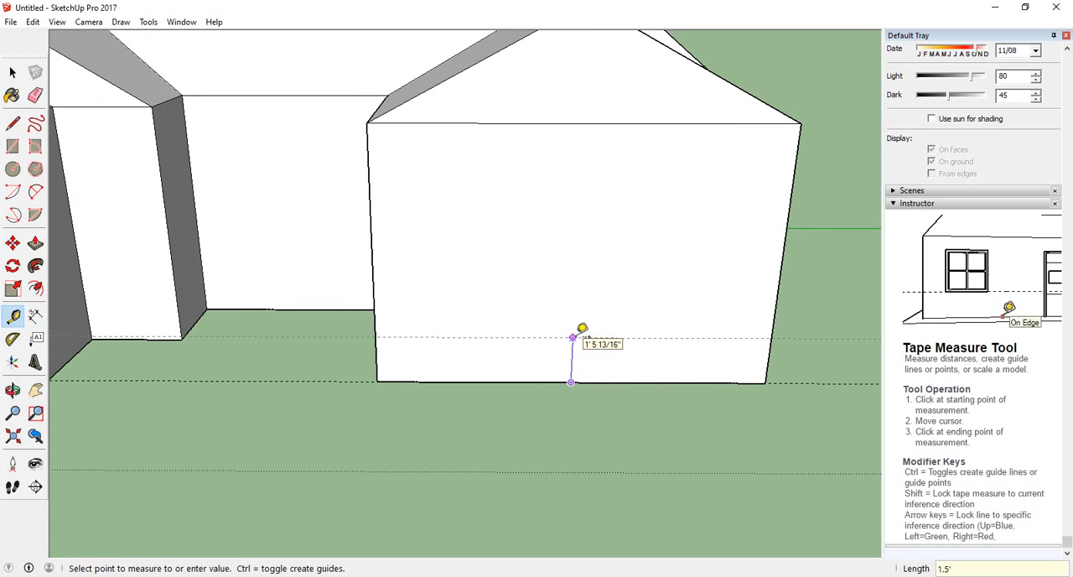
pyautogui.press('Return')
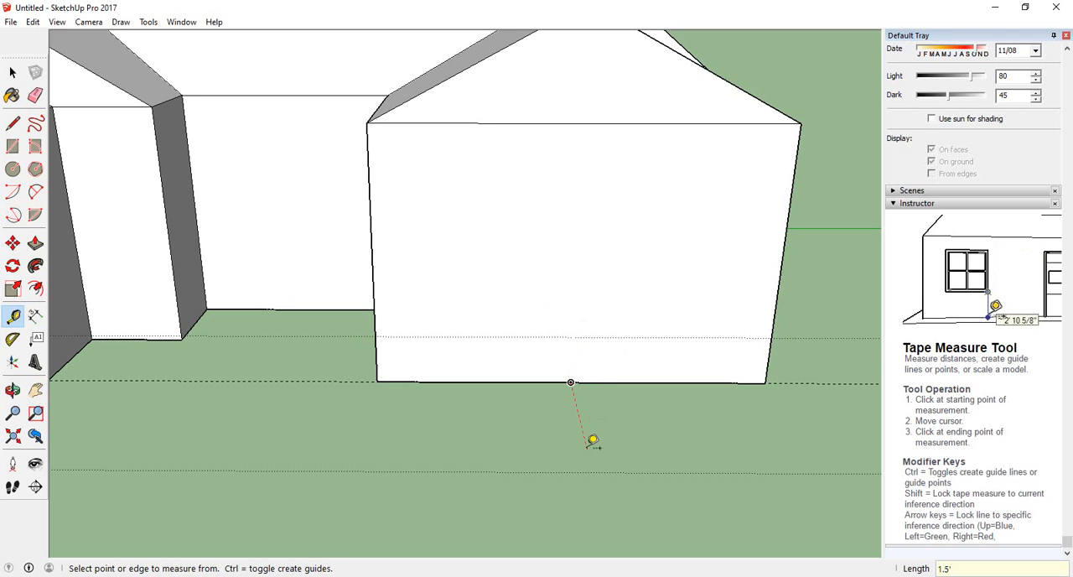
# Create a second horizontal guide line on the right wing's front wall, 5.5' above its base edge
pyautogui.click(571, 382)
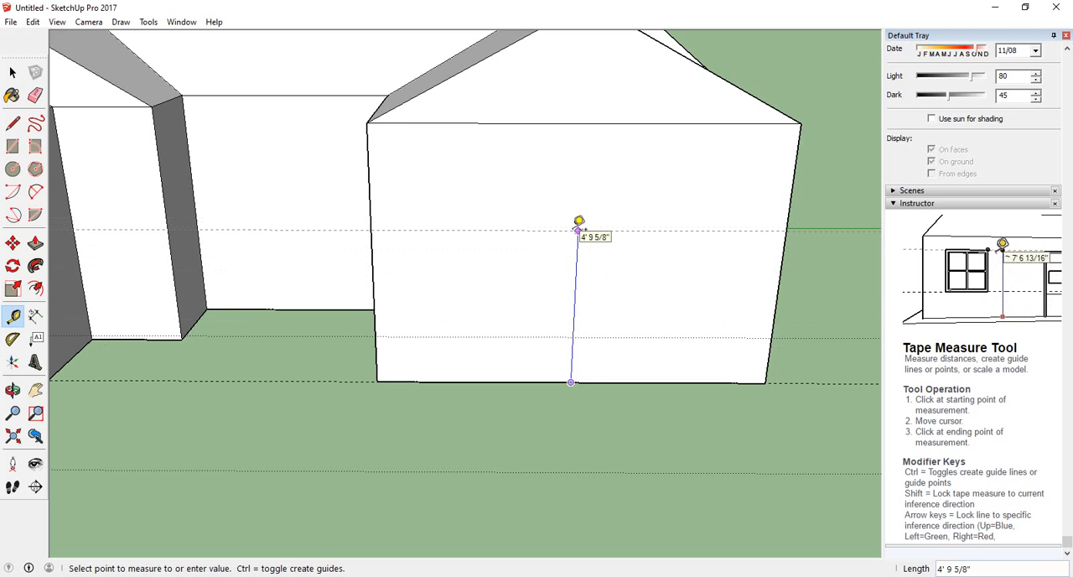
pyautogui.write('5.5')
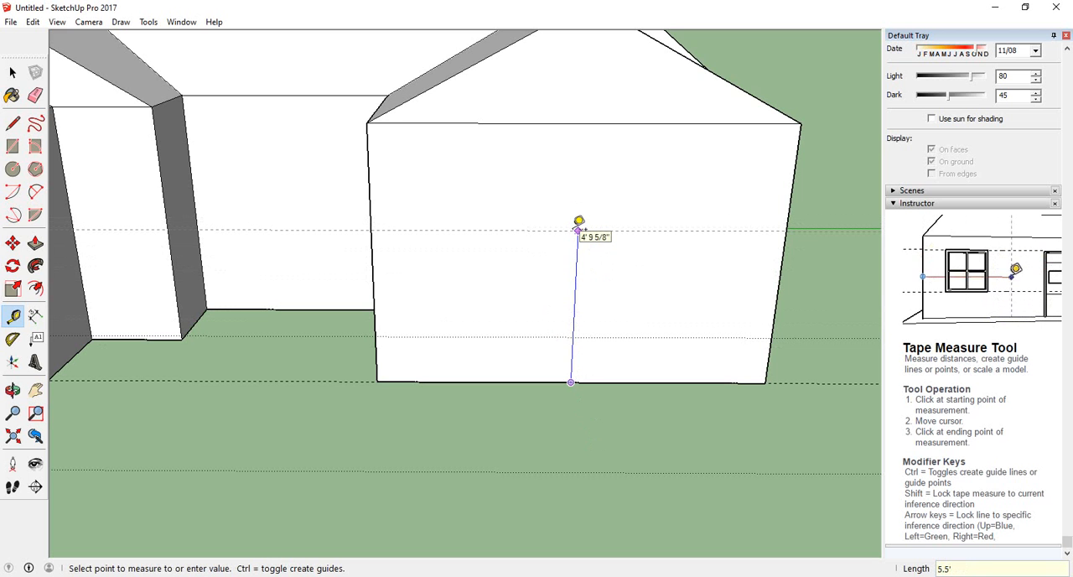
pyautogui.press('Return')
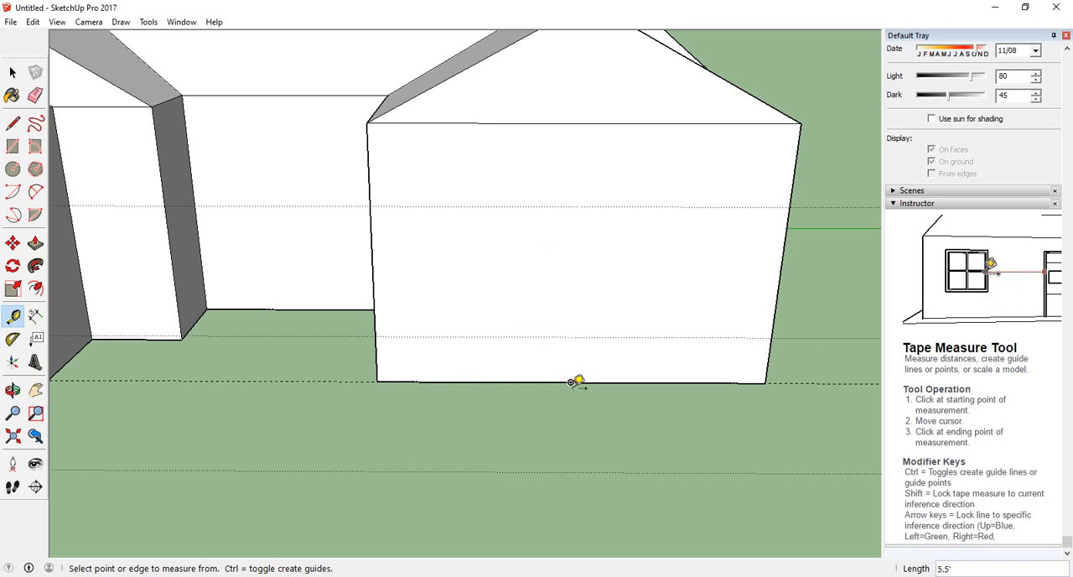
pyautogui.click(522, 381)
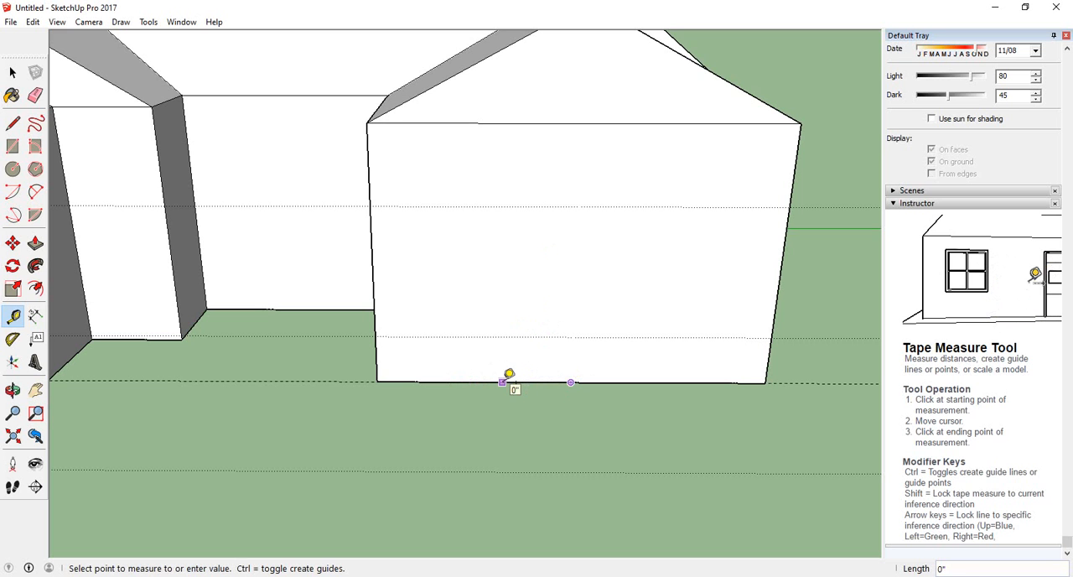
pyautogui.click(564, 411)
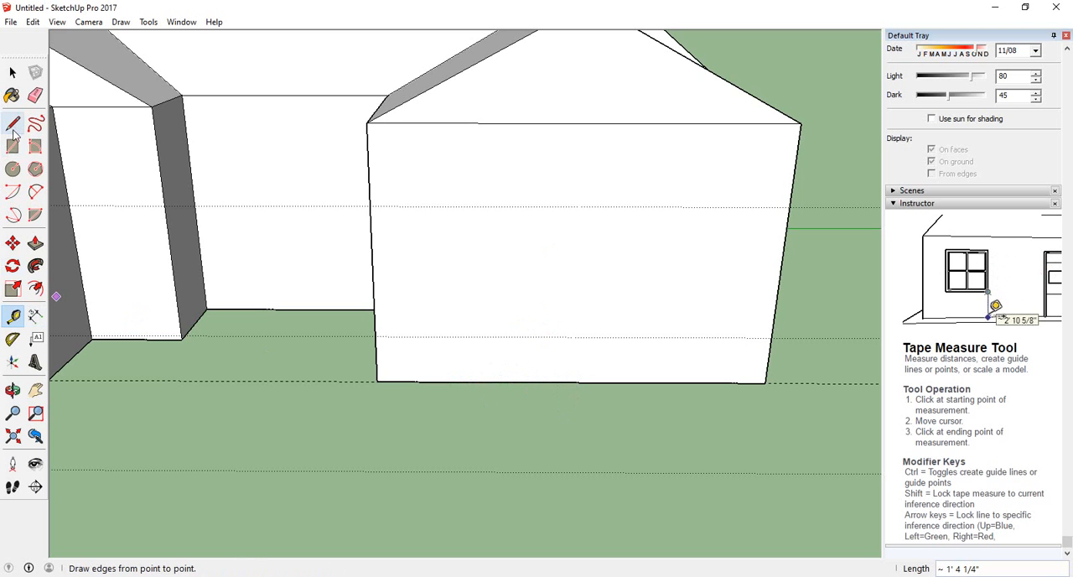
pyautogui.click(13, 73)
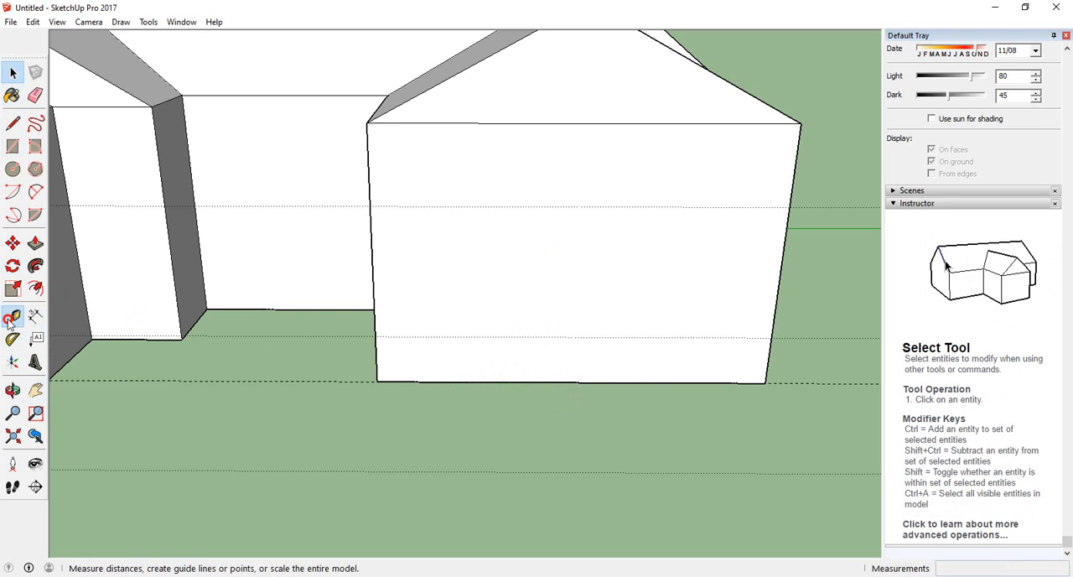
pyautogui.click(13, 316)
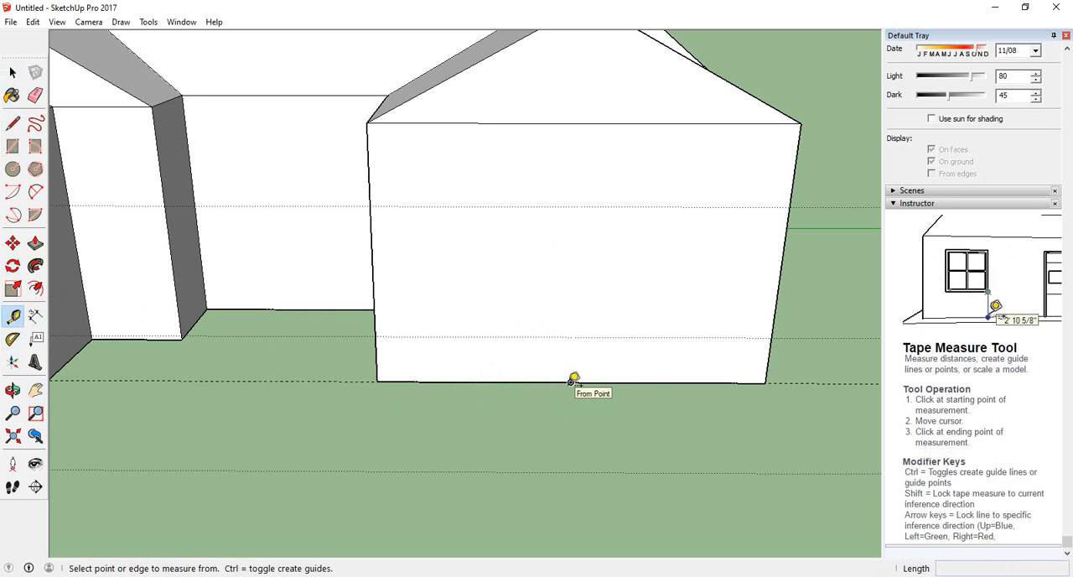
pyautogui.click(571, 382)
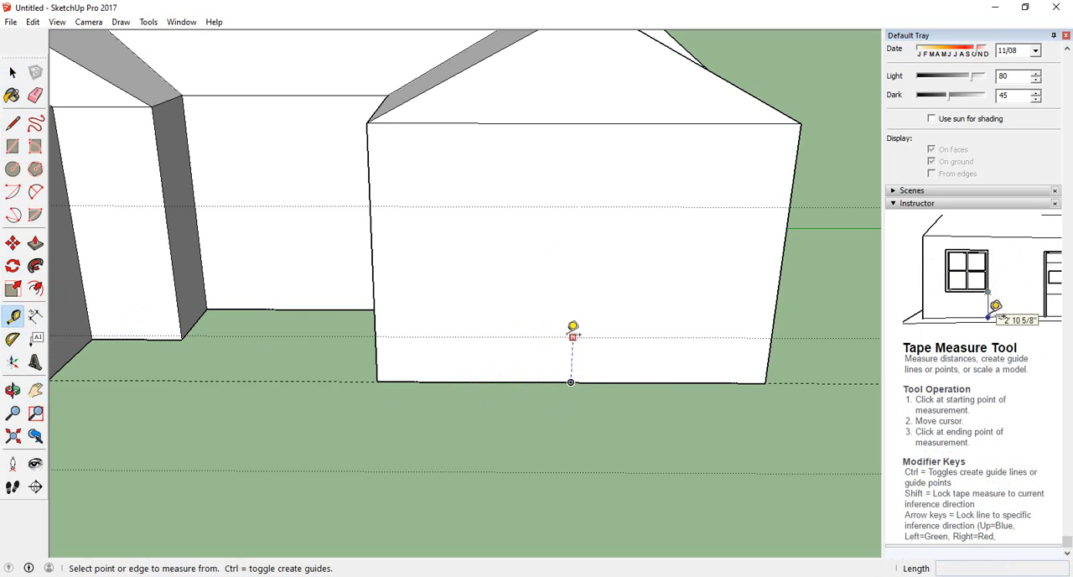
pyautogui.click(575, 179)
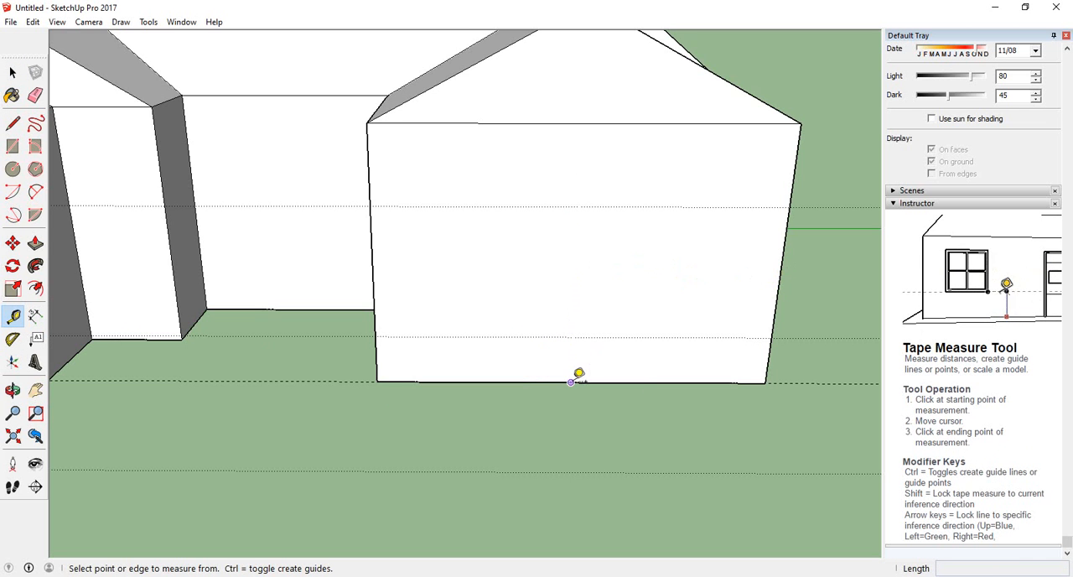
pyautogui.moveTo(572, 382)
pyautogui.mouseDown(button='middle')
pyautogui.moveTo(570, 328)
pyautogui.moveTo(577, 391)
pyautogui.mouseUp(button='middle')
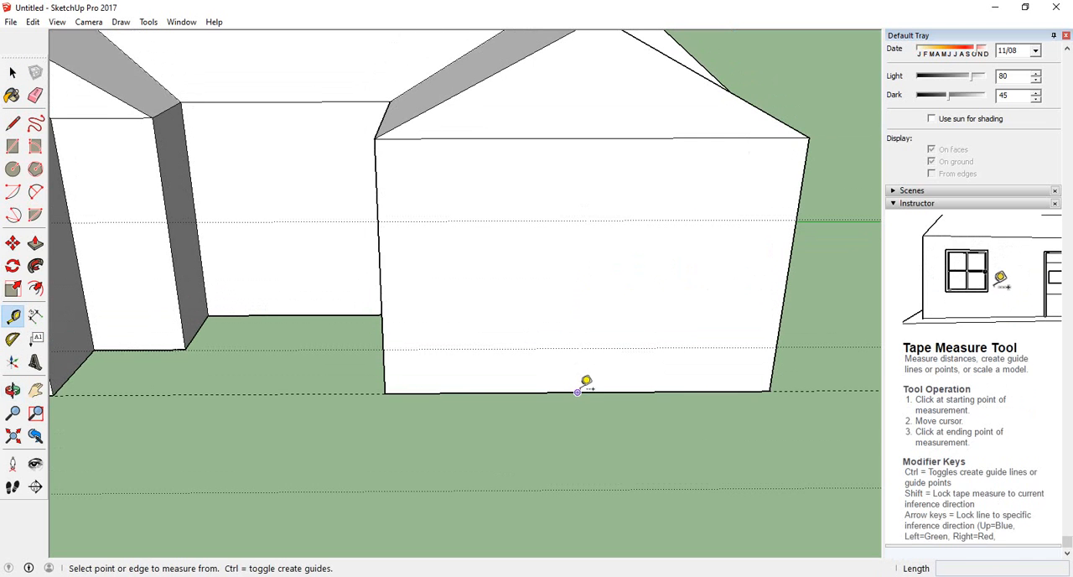
pyautogui.click(577, 391)
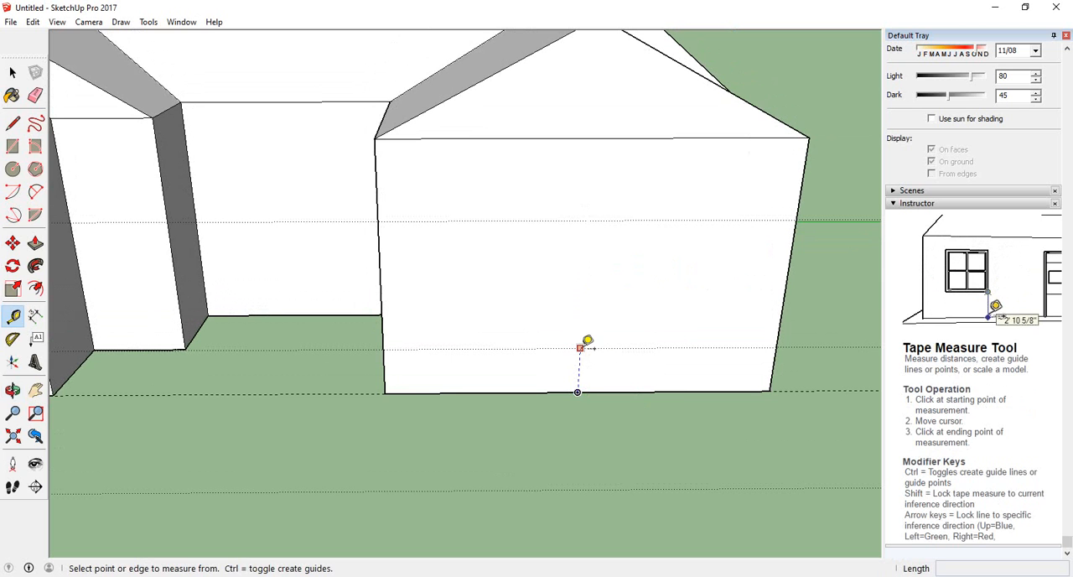
pyautogui.click(581, 347)
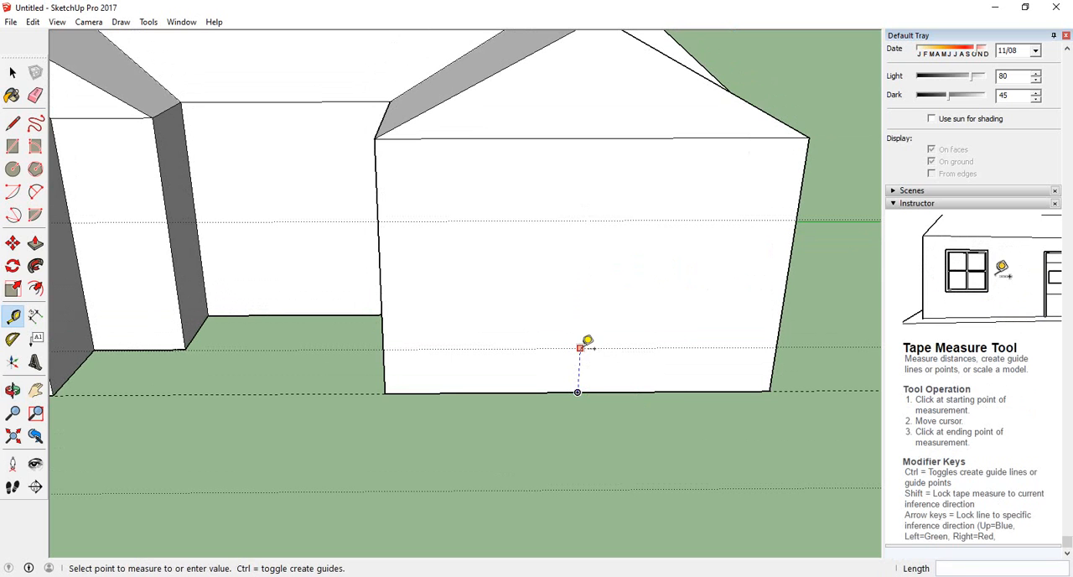
pyautogui.click(587, 222)
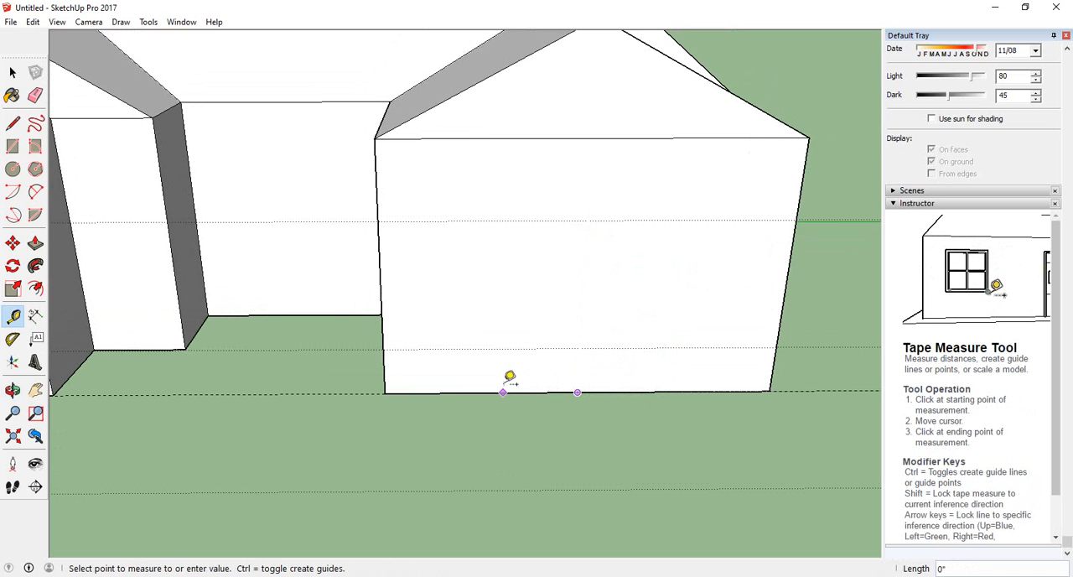
pyautogui.click(577, 391)
# Create a horizontal guide line on the right wing's front wall, 3.5' above the midpoint of its base edge
pyautogui.moveTo(541, 381); pyautogui.dragTo(556, 306, button='middle')
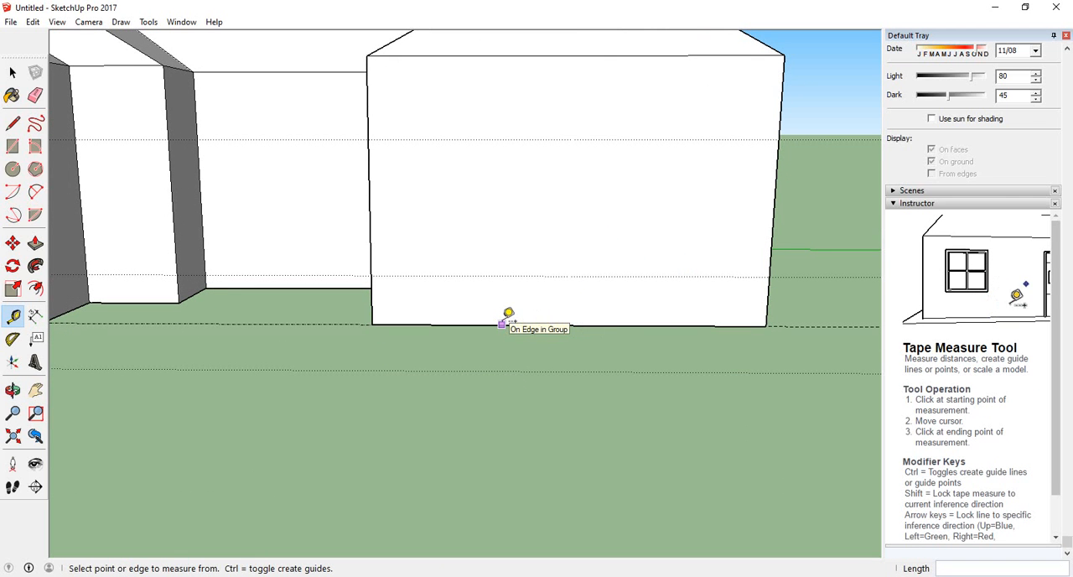
pyautogui.click(568, 325)
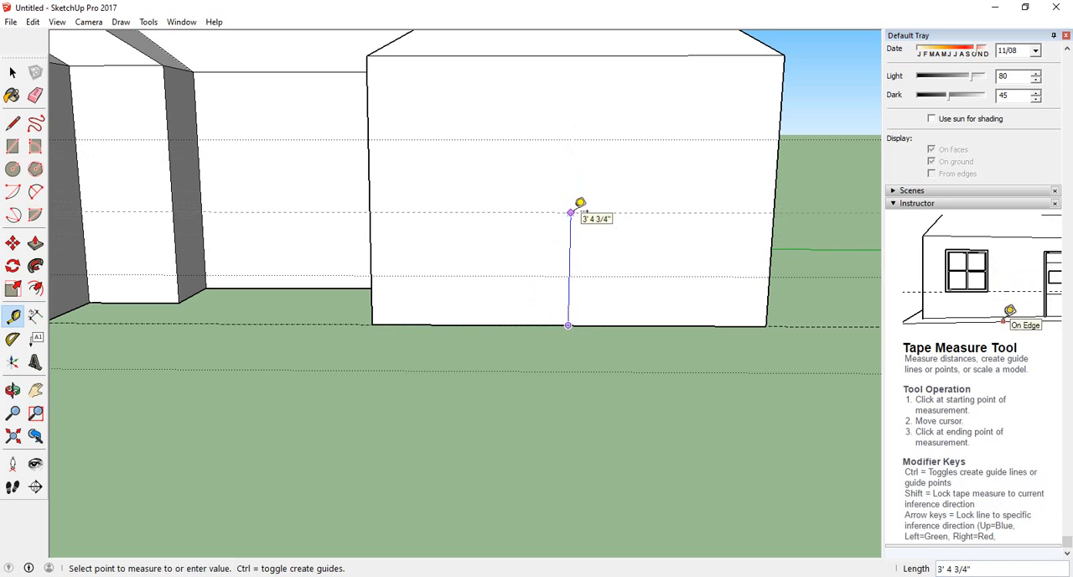
pyautogui.write('3.')
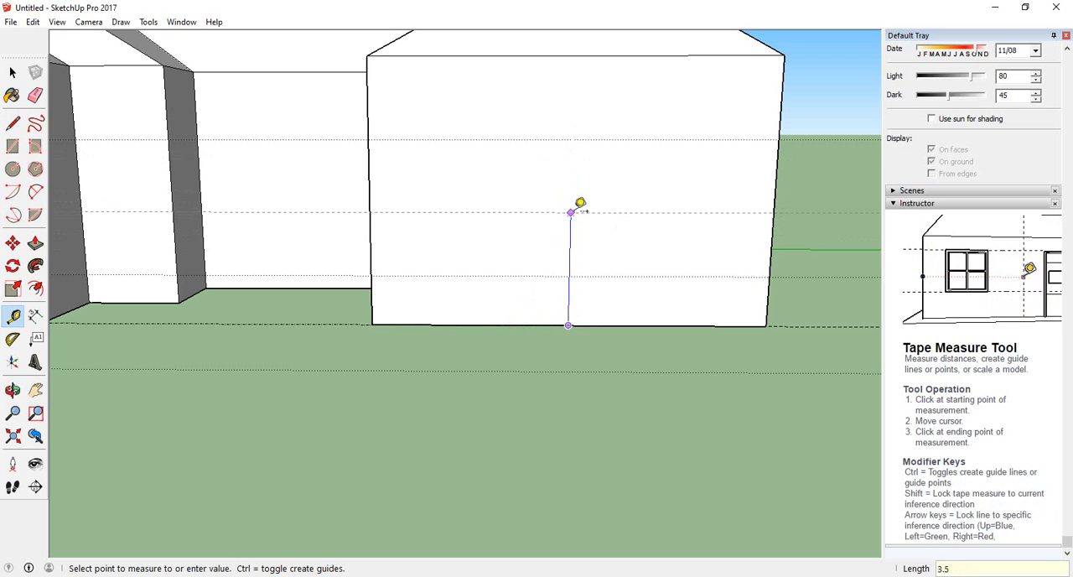
pyautogui.write("5'")
pyautogui.press('Return')
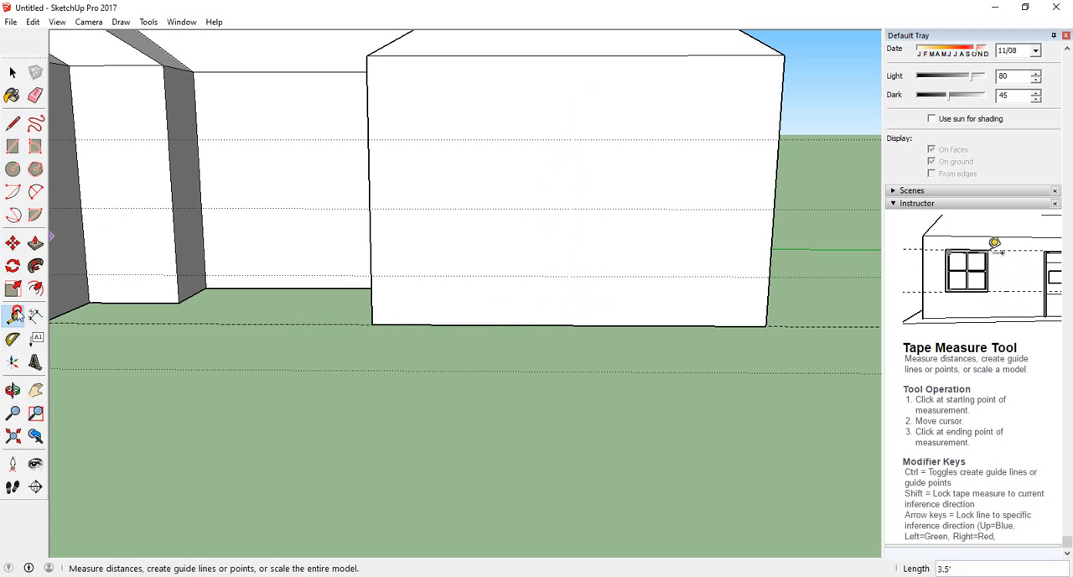
# Run a guide along the 3.5' guide line from the front wall's right edge to the point above the base edge's midpoint
pyautogui.click(773, 208)
pyautogui.click(571, 208)
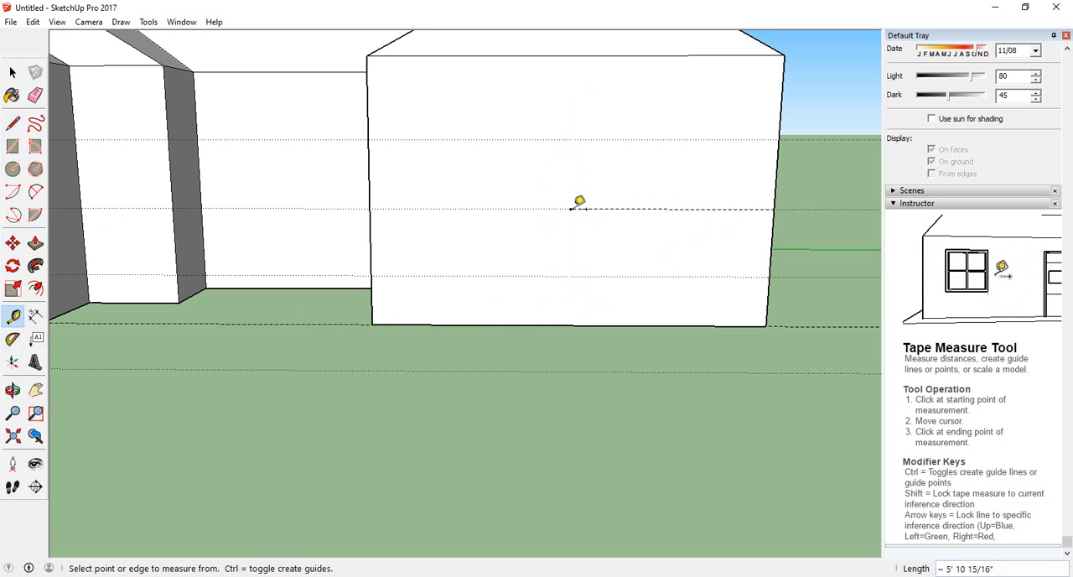
pyautogui.click(572, 136)
pyautogui.click(469, 135)
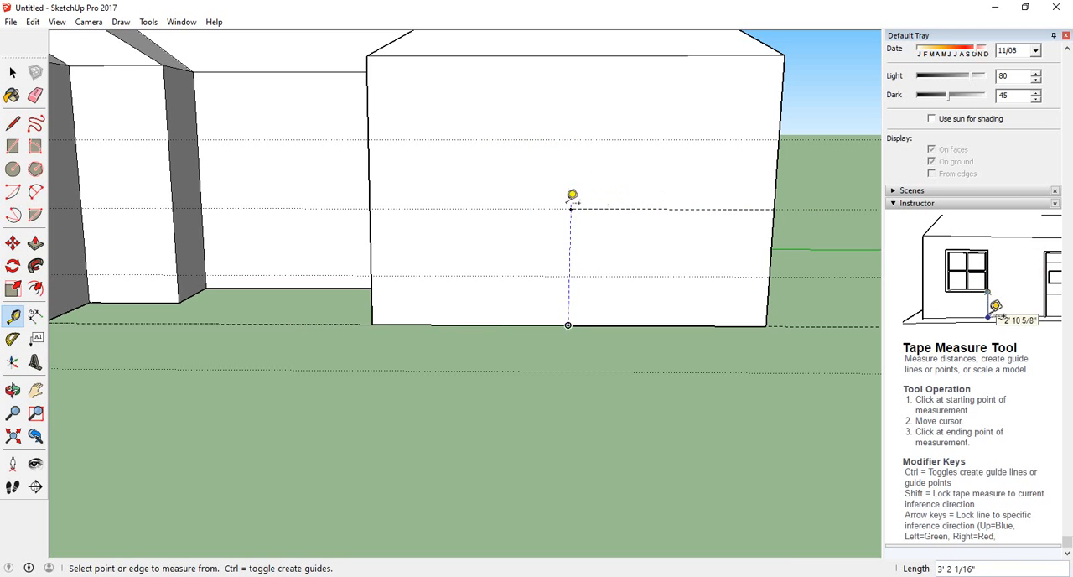
# Place a guide point 2' left of the wall's centre point, and run a vertical guide from it up to the upper guide line
pyautogui.moveTo(229, 400); pyautogui.dragTo(305, 431, button='middle')
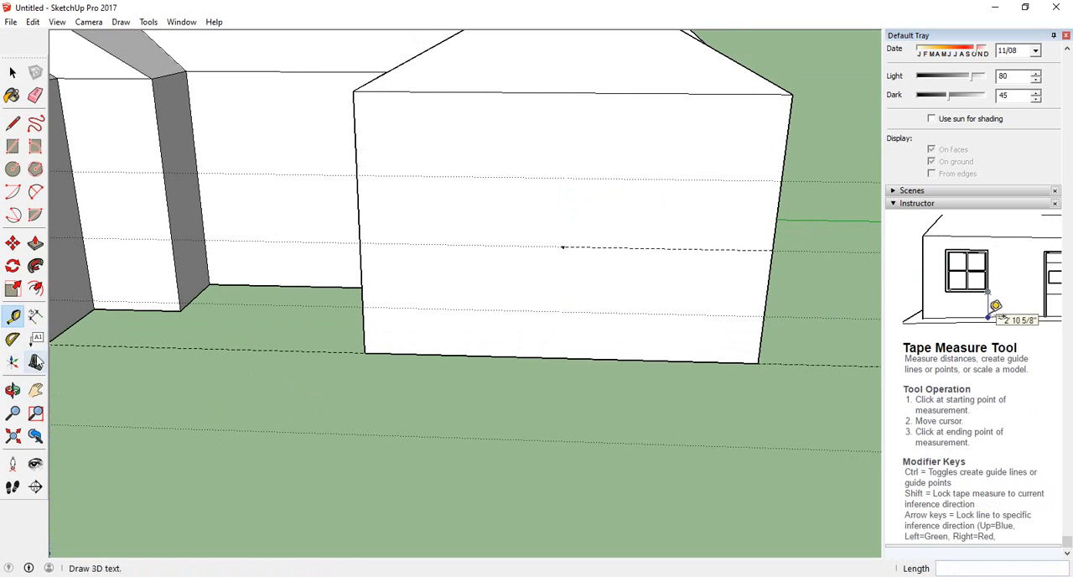
pyautogui.moveTo(248, 401); pyautogui.dragTo(383, 383, button='middle')
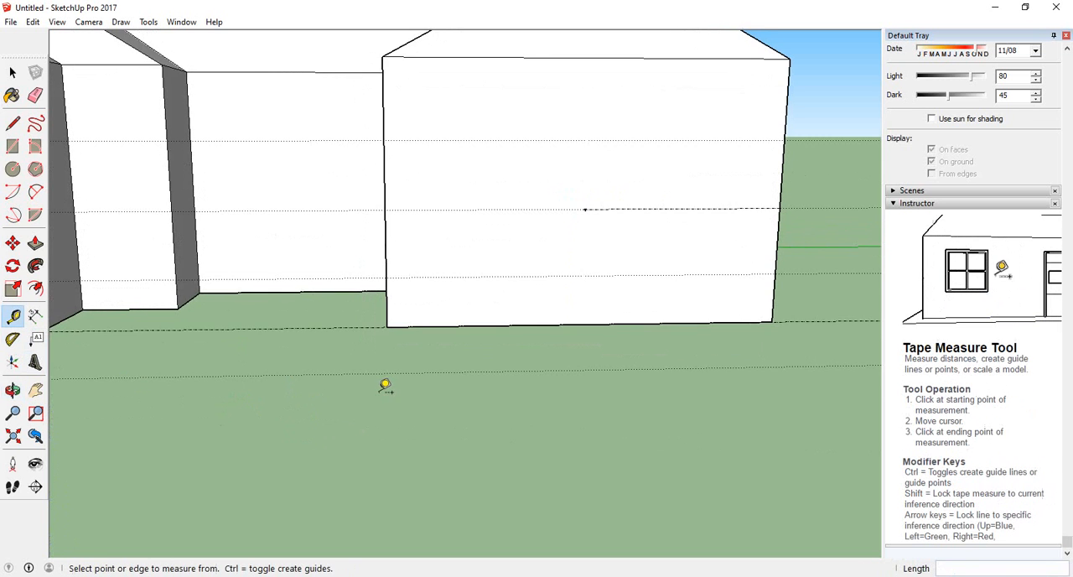
pyautogui.moveTo(481, 391); pyautogui.dragTo(411, 414, button='middle')
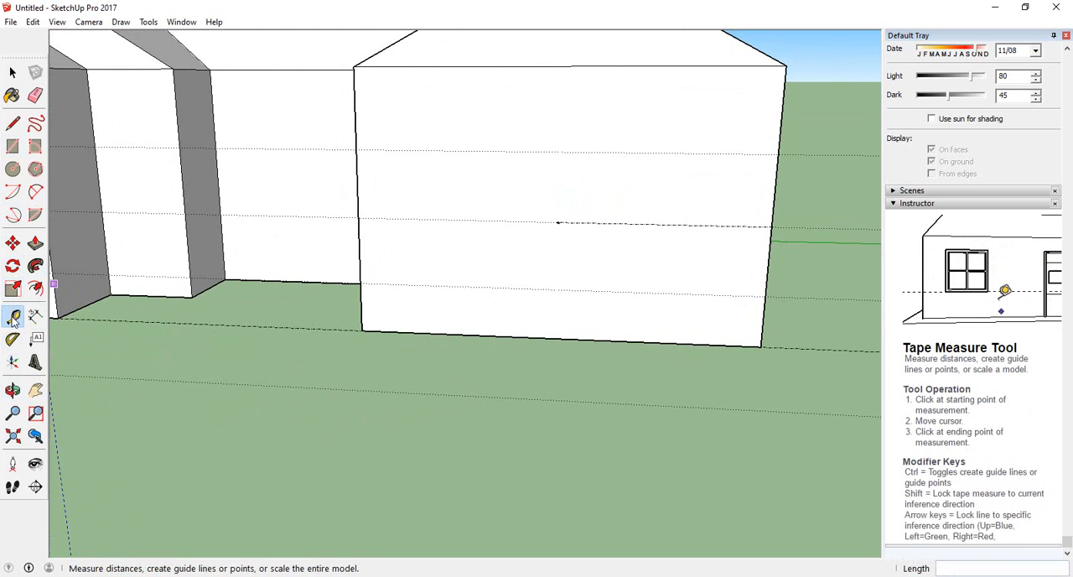
pyautogui.click(558, 221)
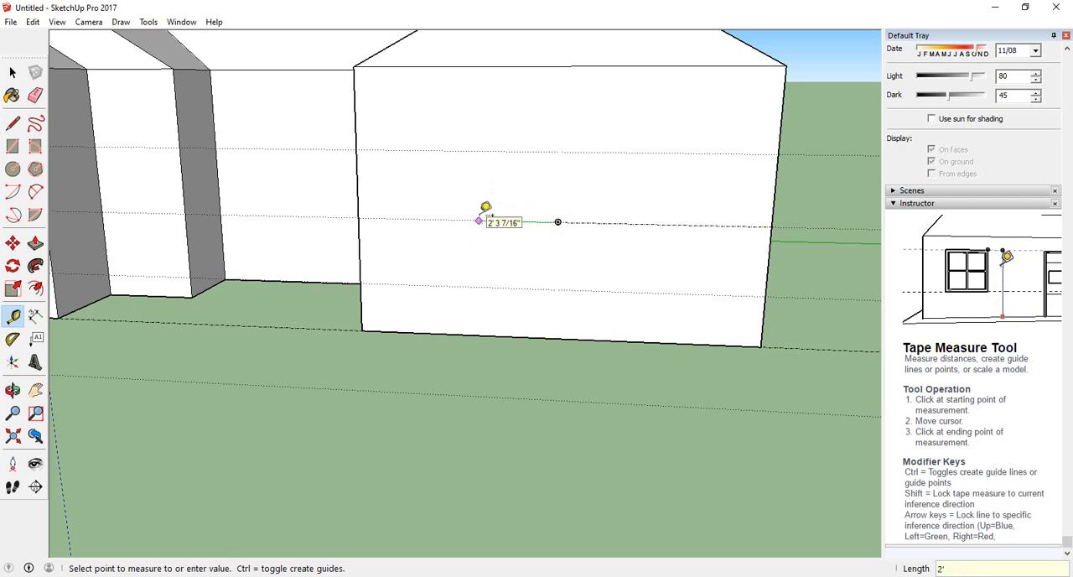
pyautogui.click(478, 220)
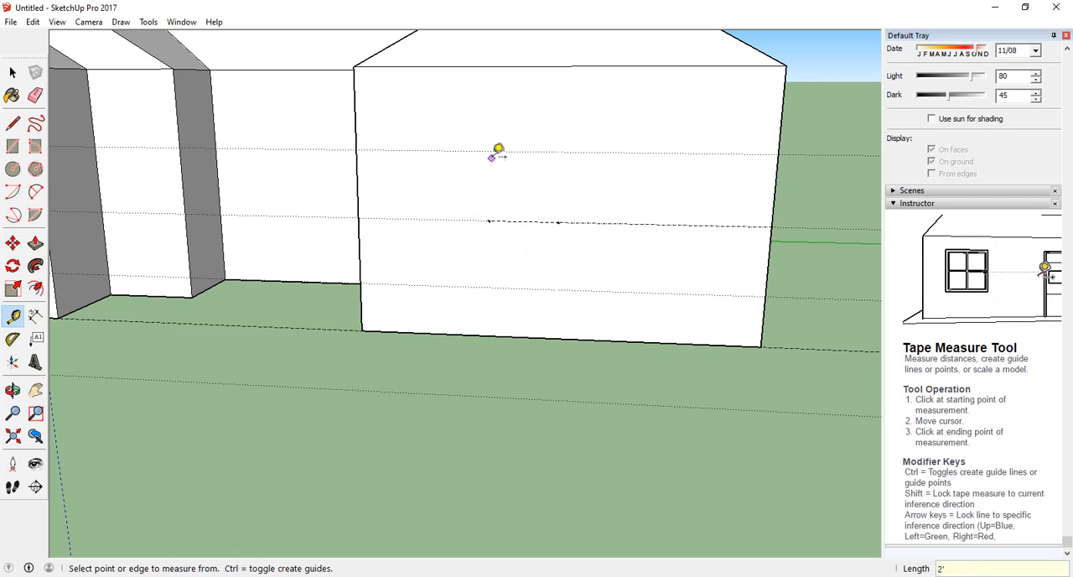
pyautogui.click(493, 222)
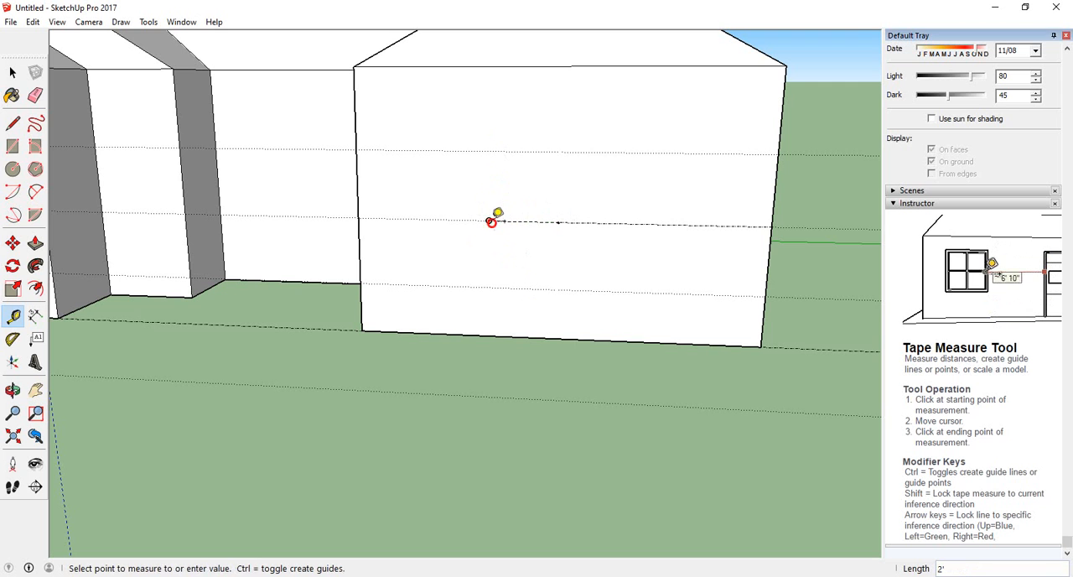
pyautogui.click(491, 145)
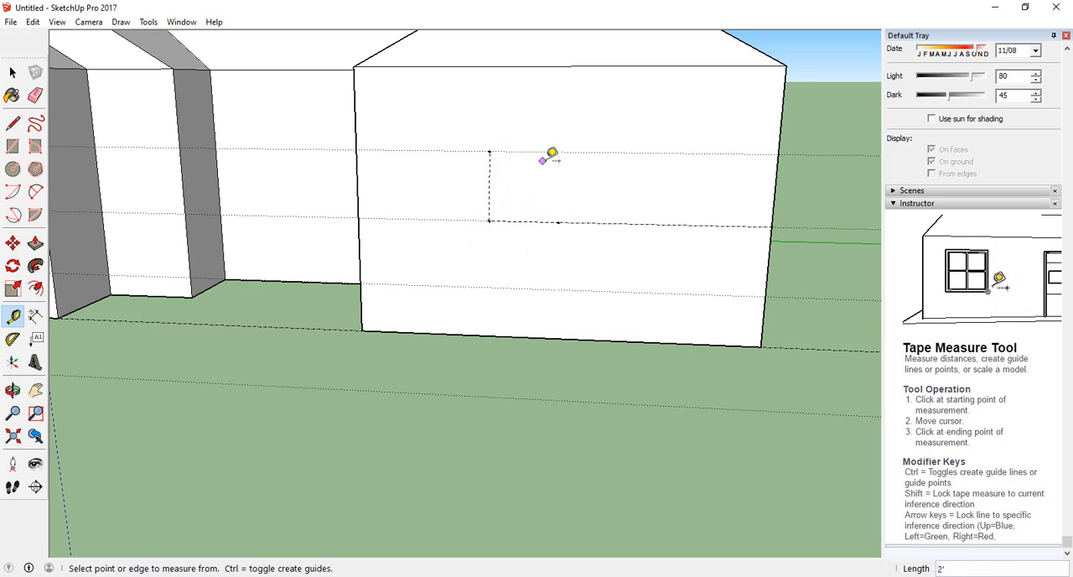
# Place a guide point 2' right of the wall's centre point, and run a vertical guide from it down to the lowest wall guide line
pyautogui.click(558, 221)
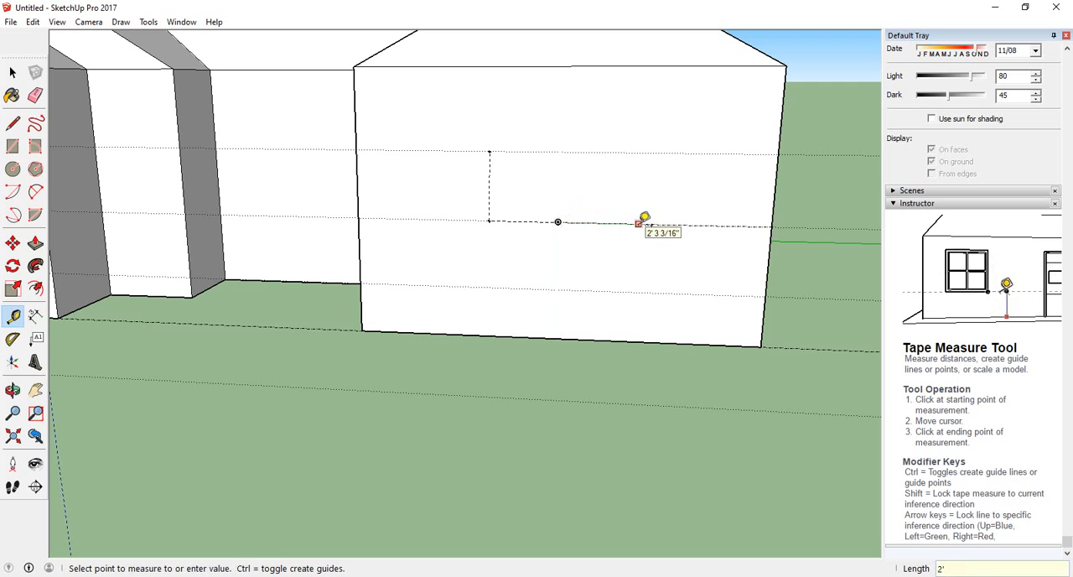
pyautogui.press('Return')
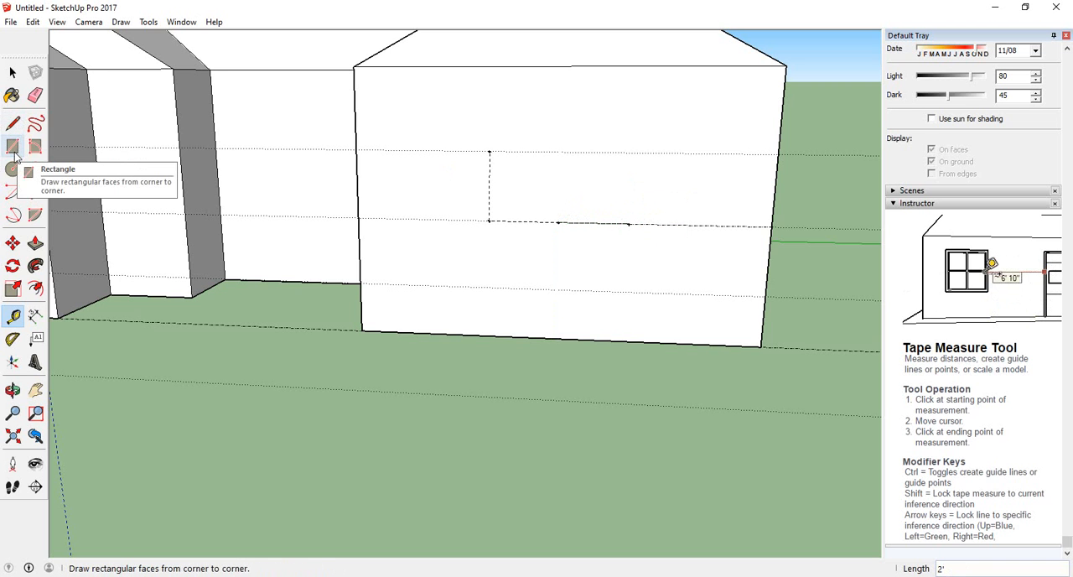
pyautogui.click(630, 224)
pyautogui.click(626, 292)
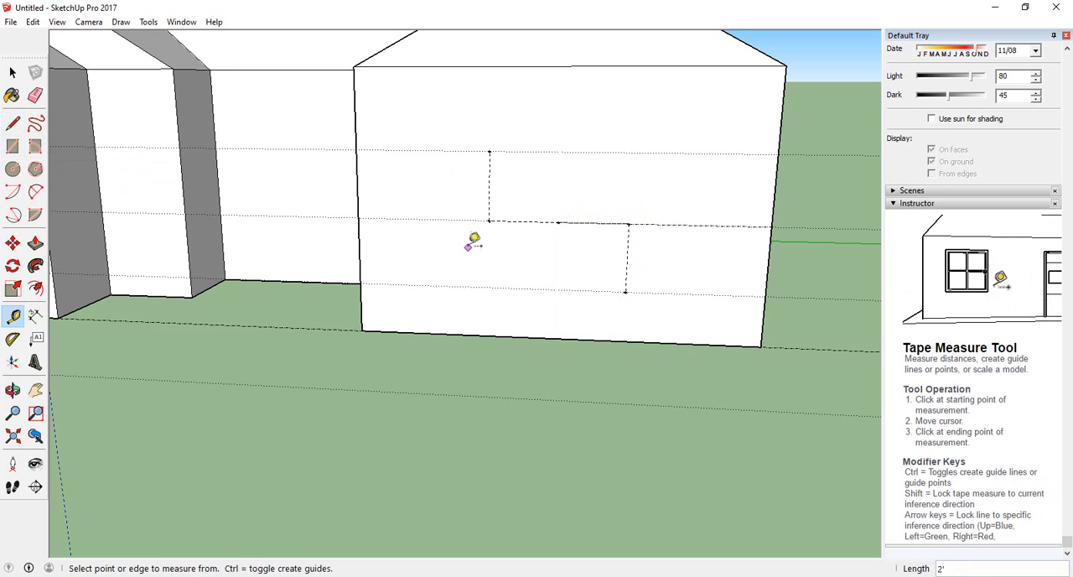
# Draw a 4' by 4' window rectangle between the upper-left and lower-right guide points on the front wall
pyautogui.click(13, 146)
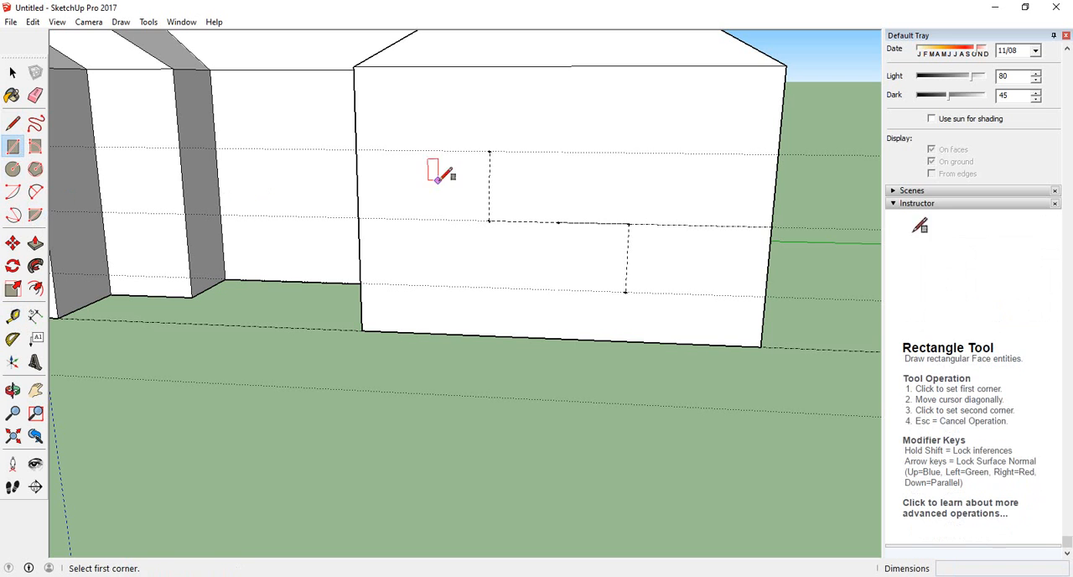
pyautogui.click(489, 151)
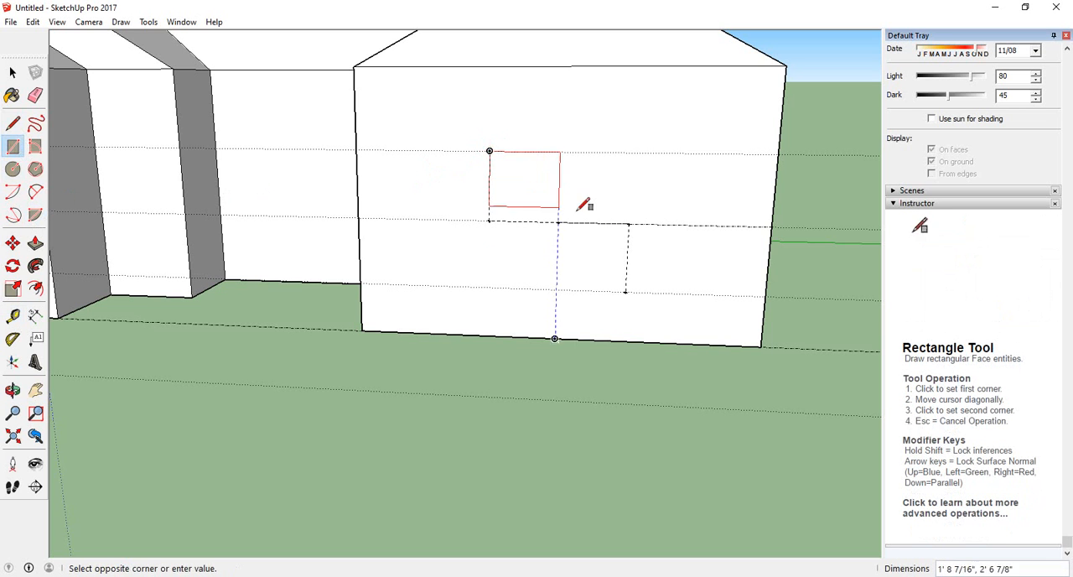
pyautogui.click(627, 292)
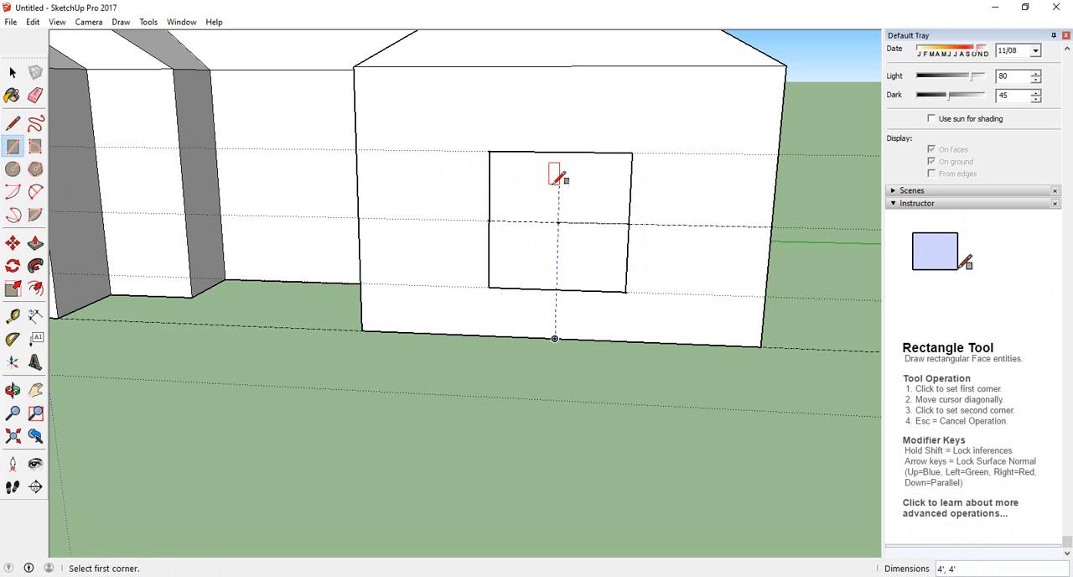
# Offset the window rectangle outward by about 2 5/16" to outline a frame around it
pyautogui.moveTo(260, 439); pyautogui.dragTo(276, 369, button='middle')
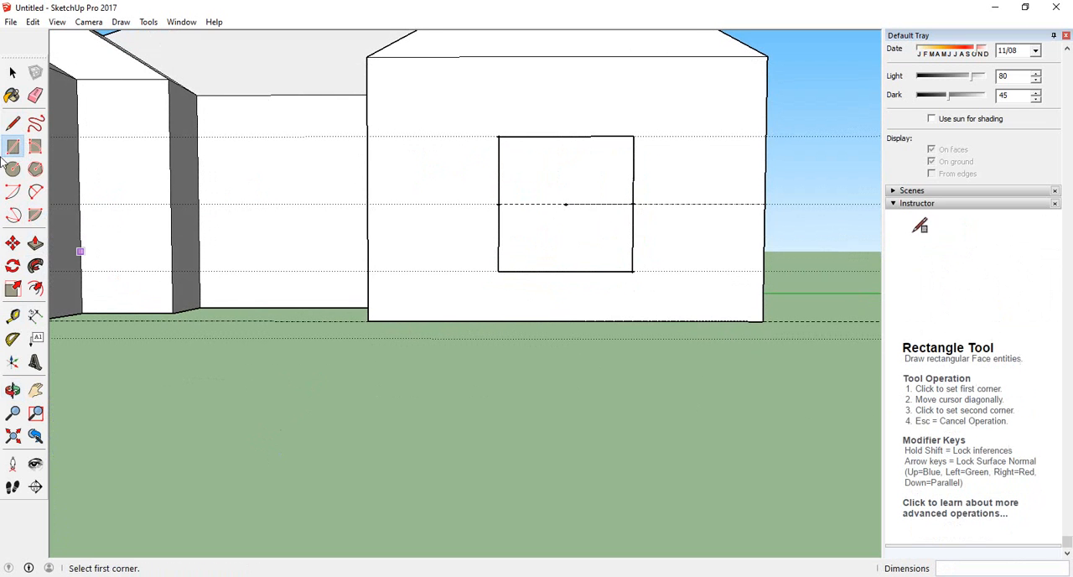
pyautogui.click(37, 244)
pyautogui.moveTo(503, 447); pyautogui.dragTo(492, 313, button='middle')
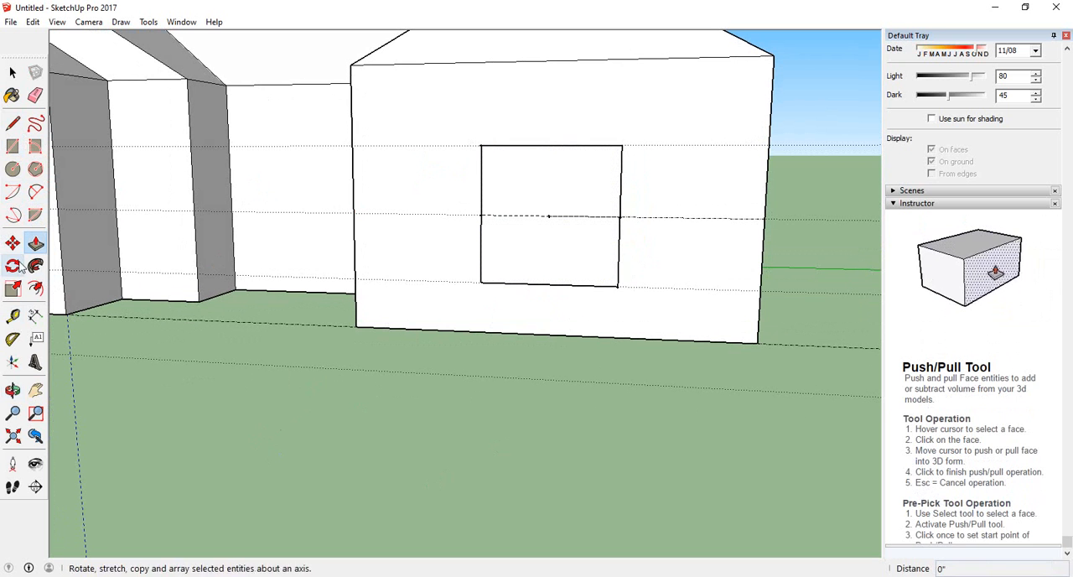
pyautogui.click(35, 289)
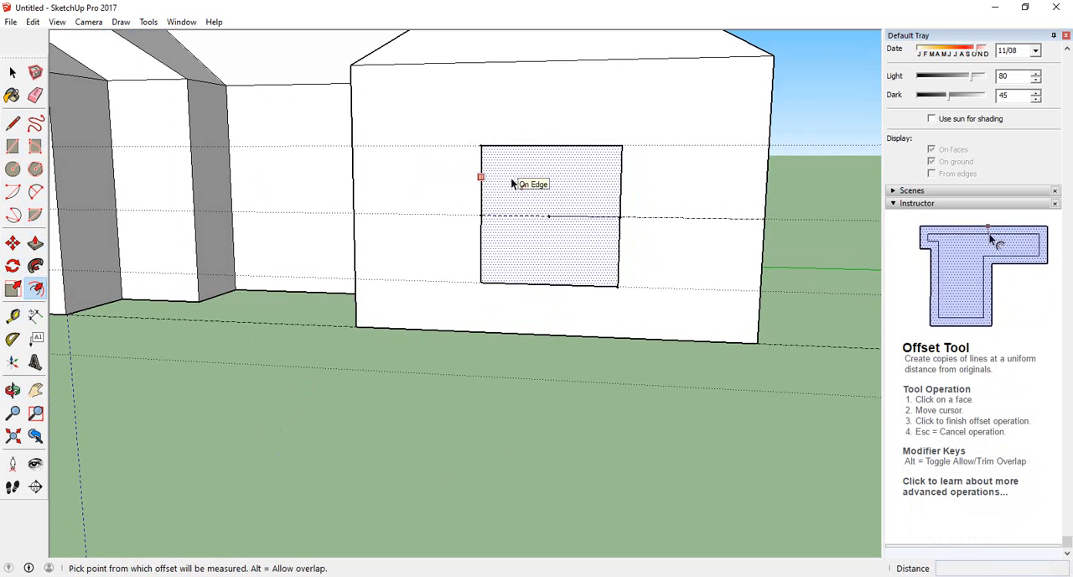
pyautogui.click(511, 177)
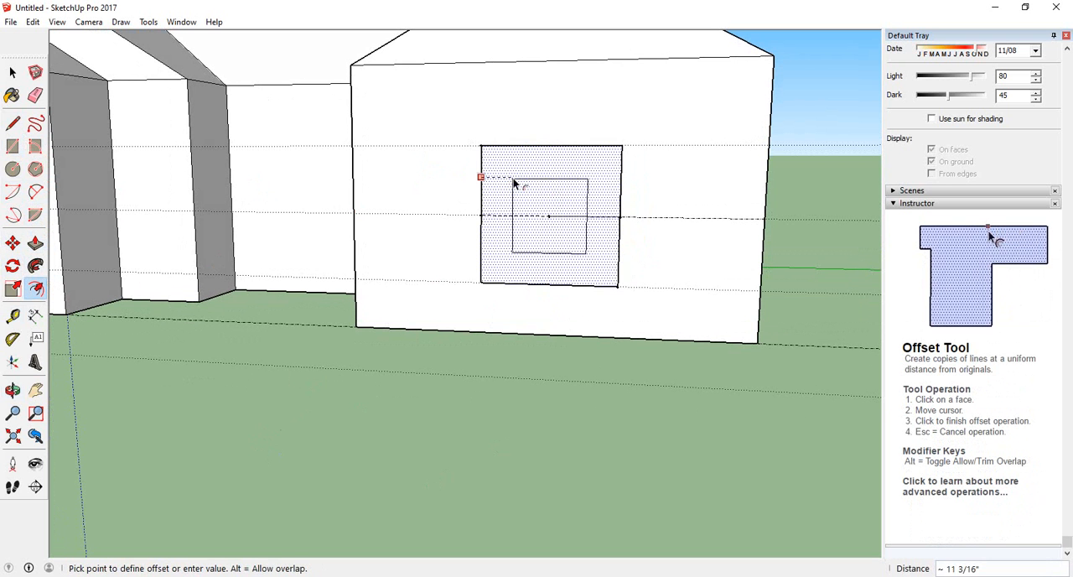
pyautogui.click(474, 139)
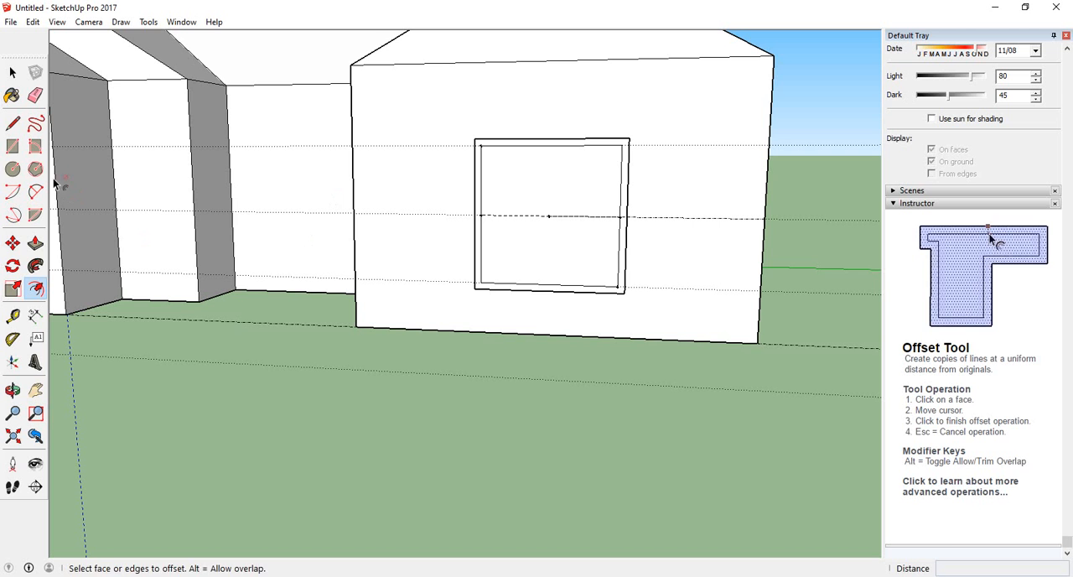
# Pull the frame outline around the window outward from the front wall by about 3 11/16" with Push/Pull
pyautogui.click(35, 243)
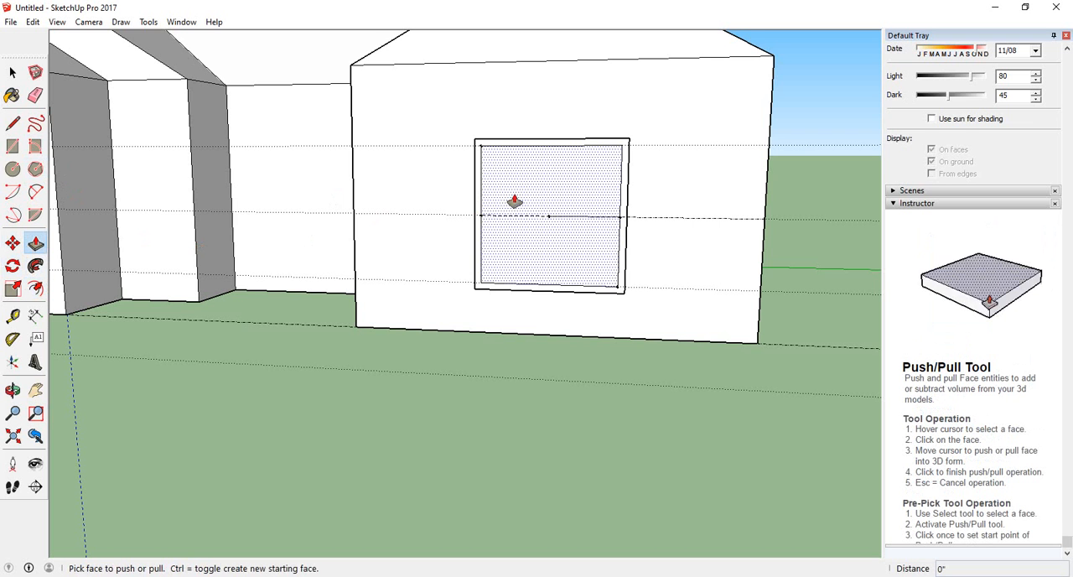
pyautogui.click(515, 202)
pyautogui.moveTo(513, 213); pyautogui.dragTo(489, 268, button='middle')
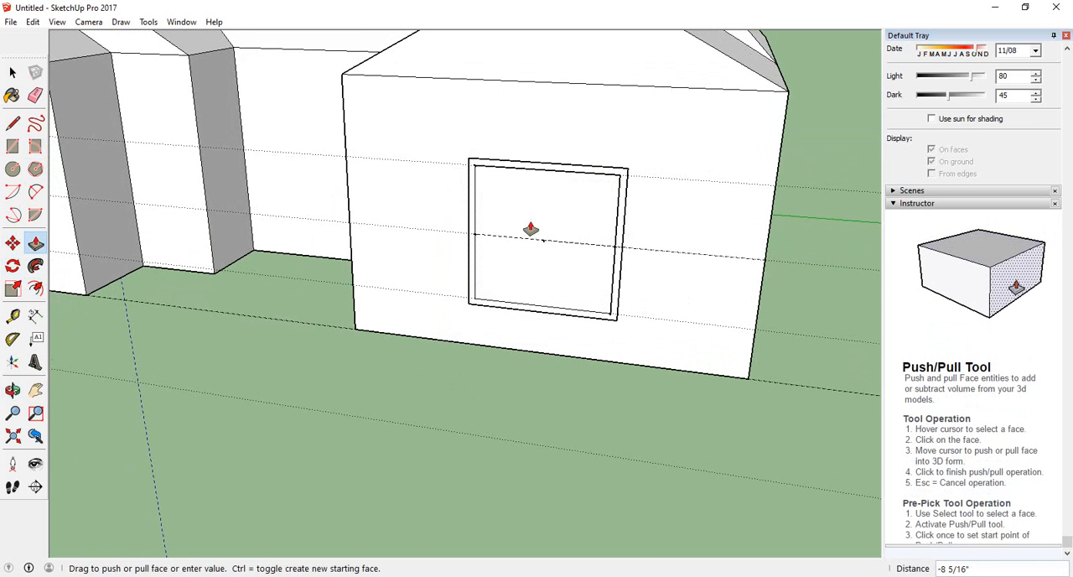
pyautogui.click(530, 228)
pyautogui.scroll(3, 498, 167)
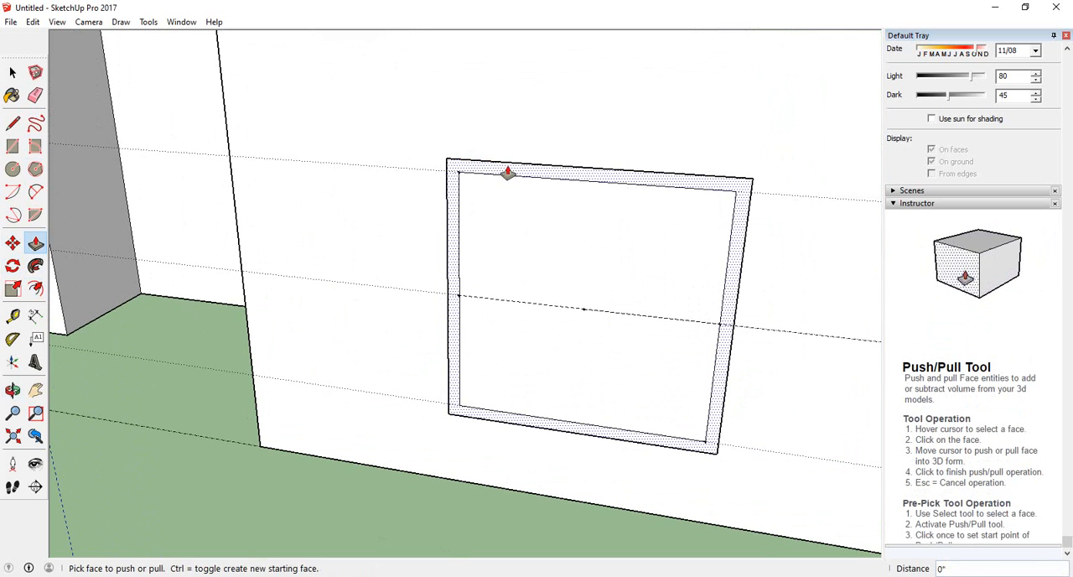
pyautogui.click(507, 172)
pyautogui.click(503, 224)
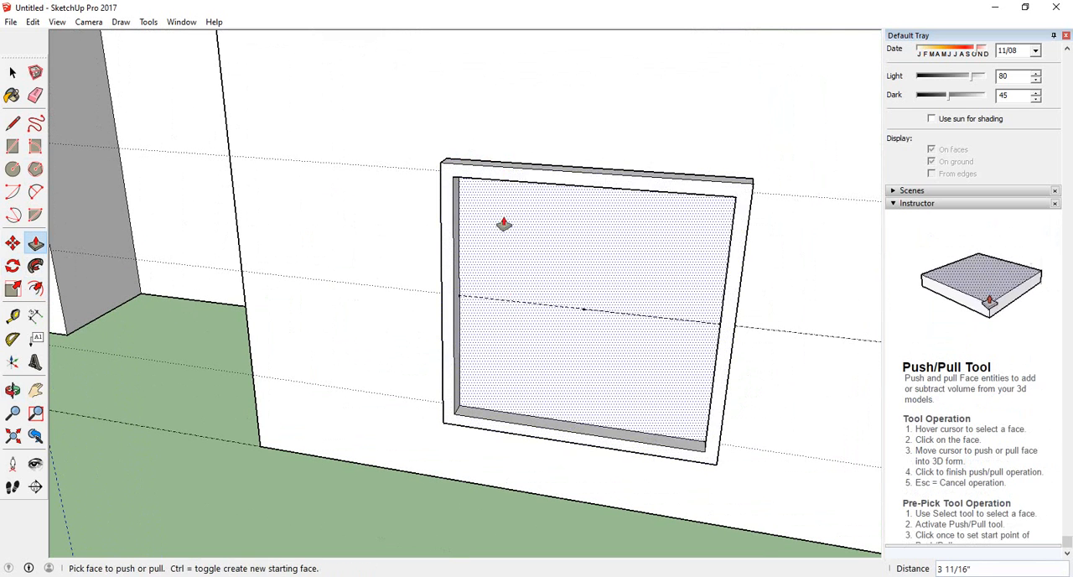
# Try to push or pull the window pane face inside the raised frame
pyautogui.moveTo(503, 225); pyautogui.dragTo(487, 243, button='middle')
pyautogui.scroll(-5, 408, 311)
pyautogui.moveTo(408, 311); pyautogui.dragTo(310, 330, button='middle')
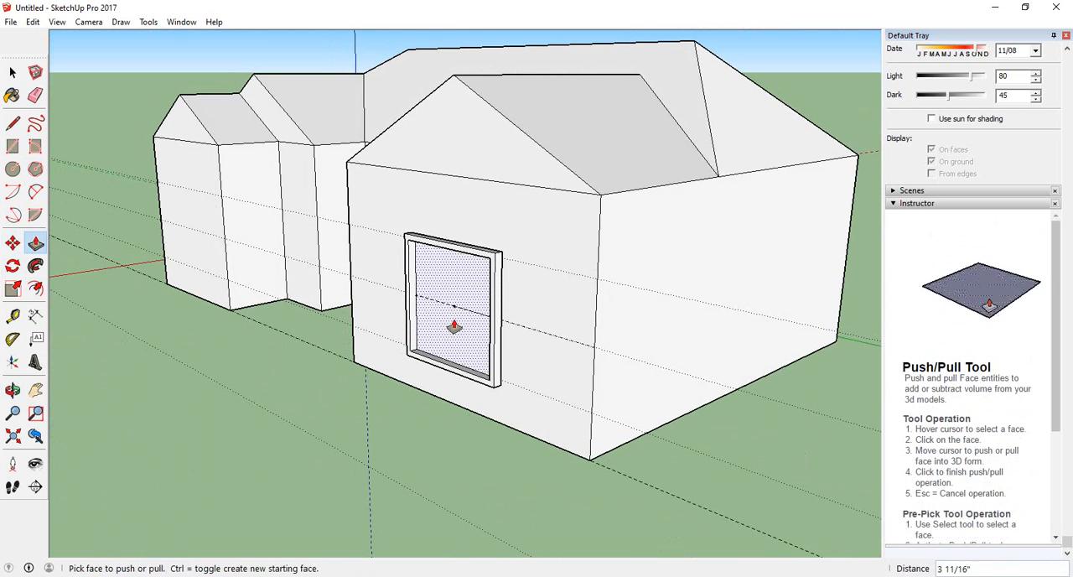
pyautogui.moveTo(452, 325); pyautogui.dragTo(461, 306)
pyautogui.moveTo(468, 298); pyautogui.dragTo(490, 311, button='middle')
pyautogui.click(468, 317)
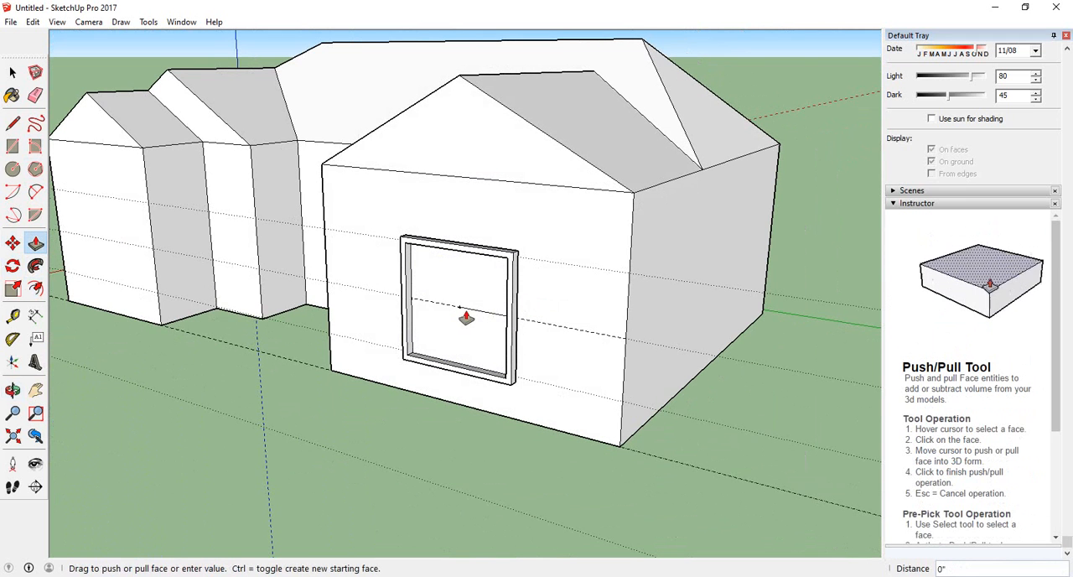
pyautogui.click(459, 290)
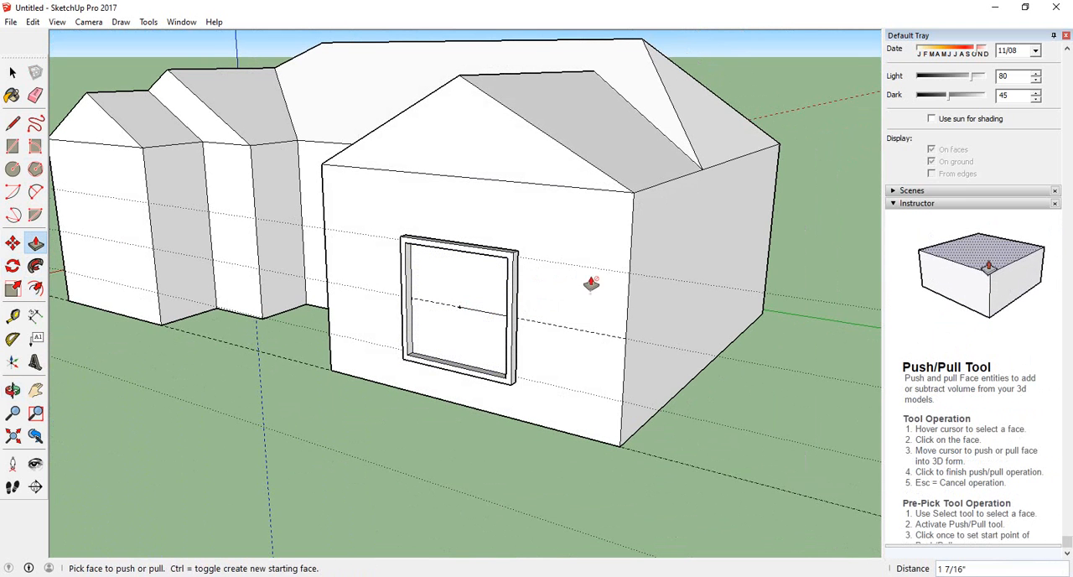
pyautogui.click(448, 292)
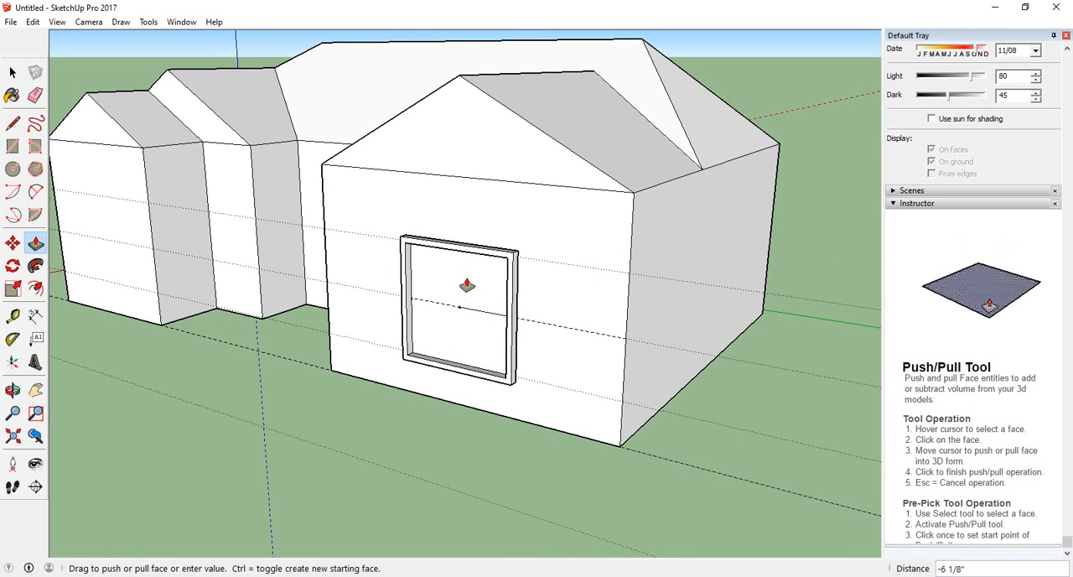
pyautogui.press('Escape')
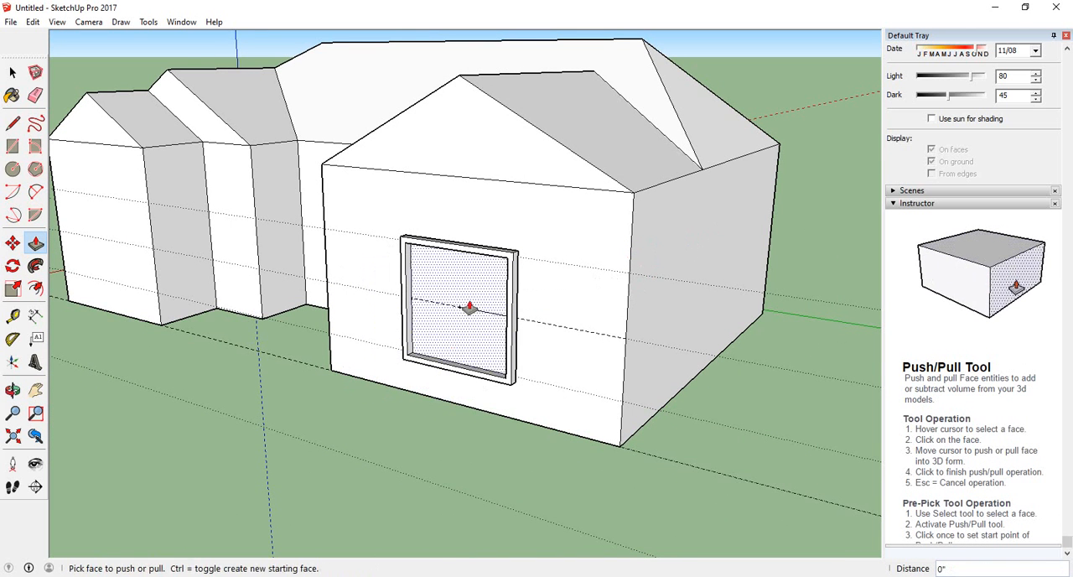
# Examine the framed window on the front wall up close and together with the whole house from several angles
pyautogui.moveTo(469, 309); pyautogui.dragTo(582, 343, button='middle')
pyautogui.scroll(-5, 520, 307)
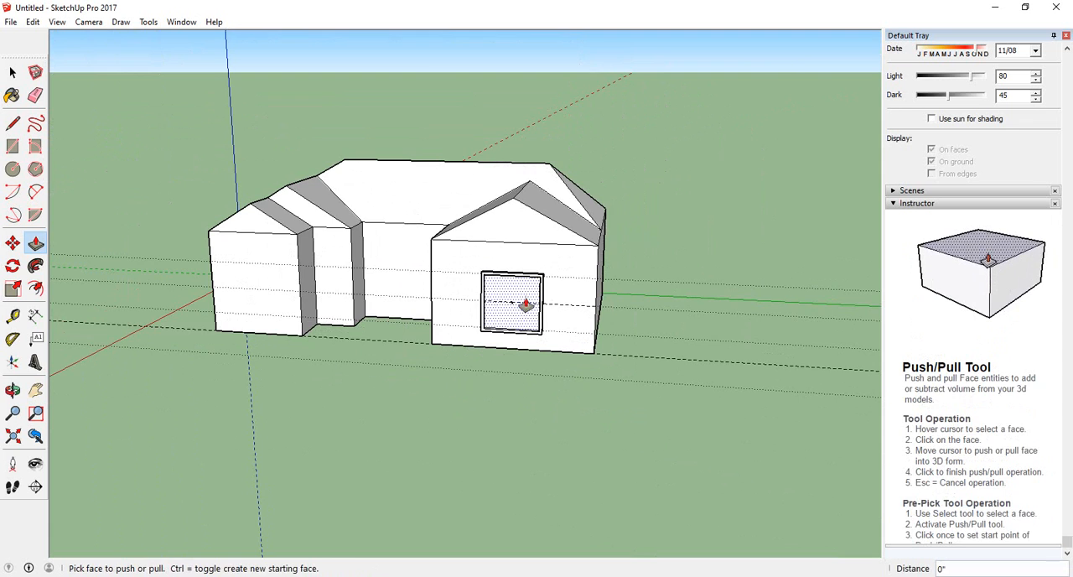
pyautogui.moveTo(526, 304); pyautogui.dragTo(546, 352, button='middle')
pyautogui.scroll(8, 511, 319)
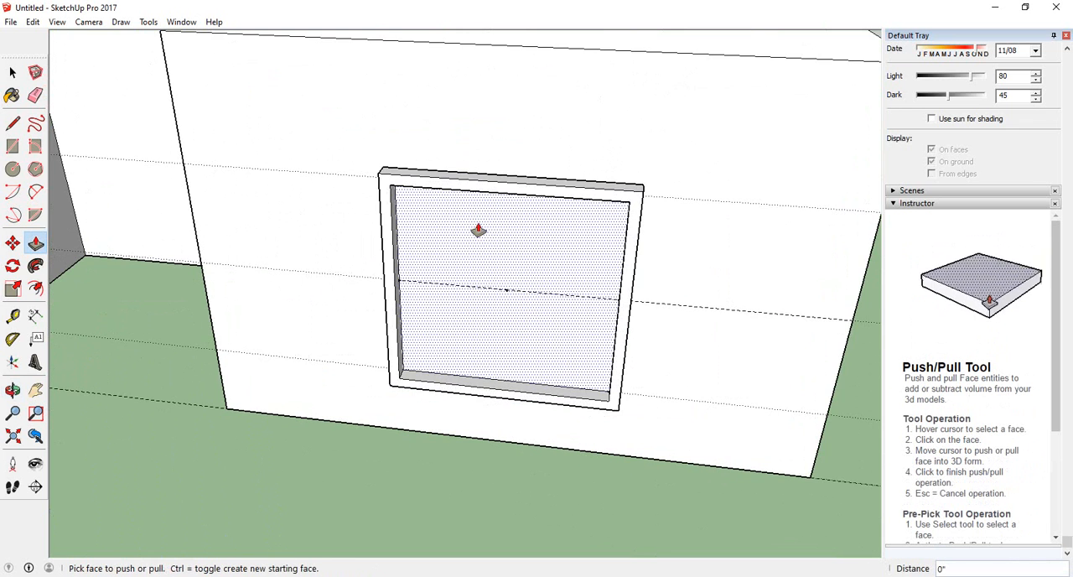
pyautogui.scroll(-6, 508, 260)
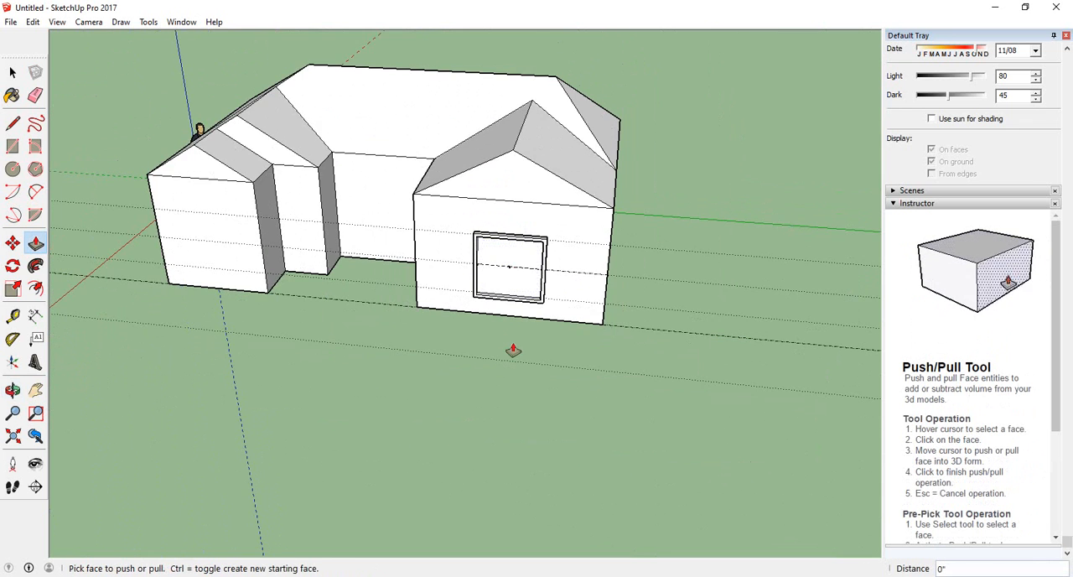
pyautogui.moveTo(513, 351); pyautogui.dragTo(533, 228, button='middle')
pyautogui.scroll(6, 508, 262)
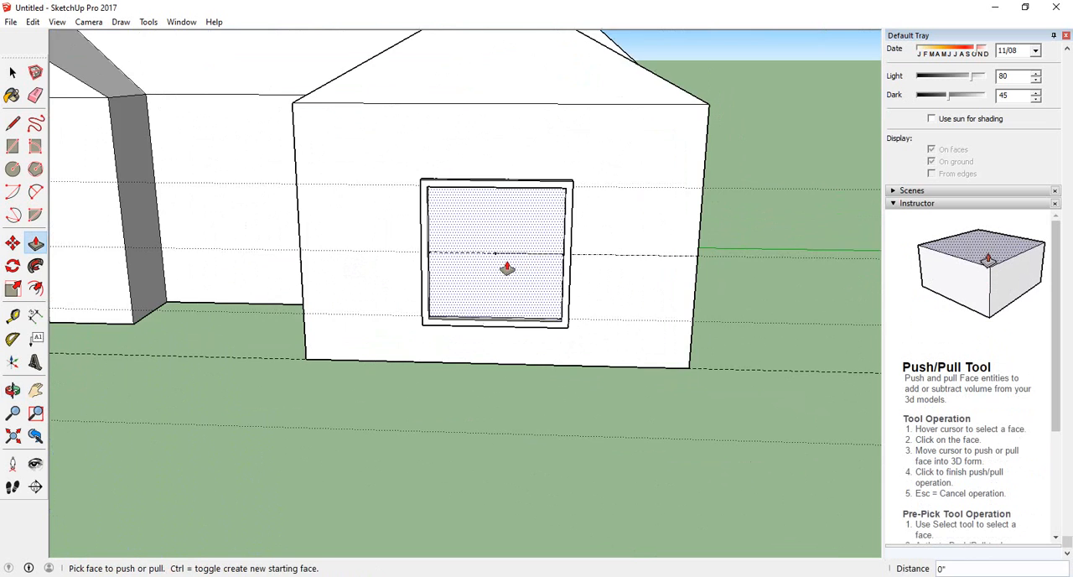
pyautogui.scroll(-8, 506, 276)
pyautogui.moveTo(383, 323); pyautogui.dragTo(458, 467, button='middle')
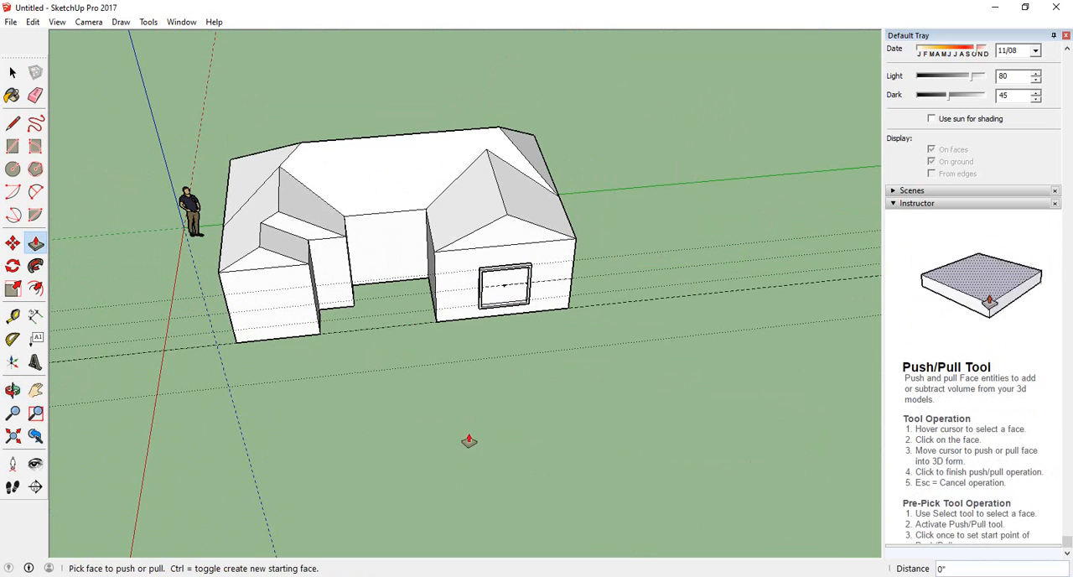
pyautogui.moveTo(489, 424); pyautogui.dragTo(428, 444, button='middle')
# Select the whole house group to view its extent, and clear the selection
pyautogui.click(13, 72)
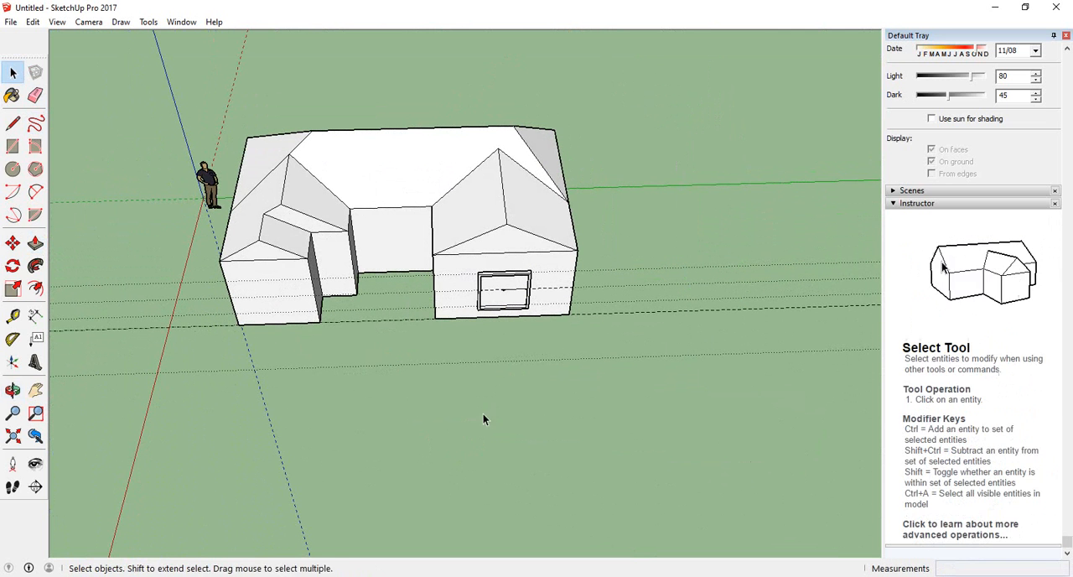
pyautogui.moveTo(482, 412); pyautogui.dragTo(541, 446, button='middle')
pyautogui.click(500, 218)
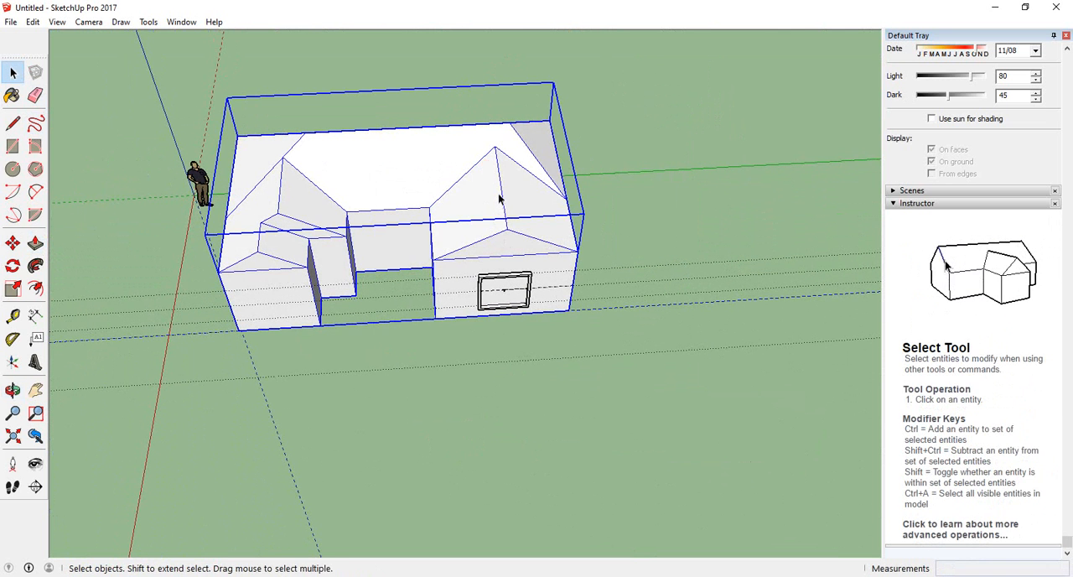
pyautogui.scroll(5, 503, 254)
pyautogui.scroll(-7, 504, 217)
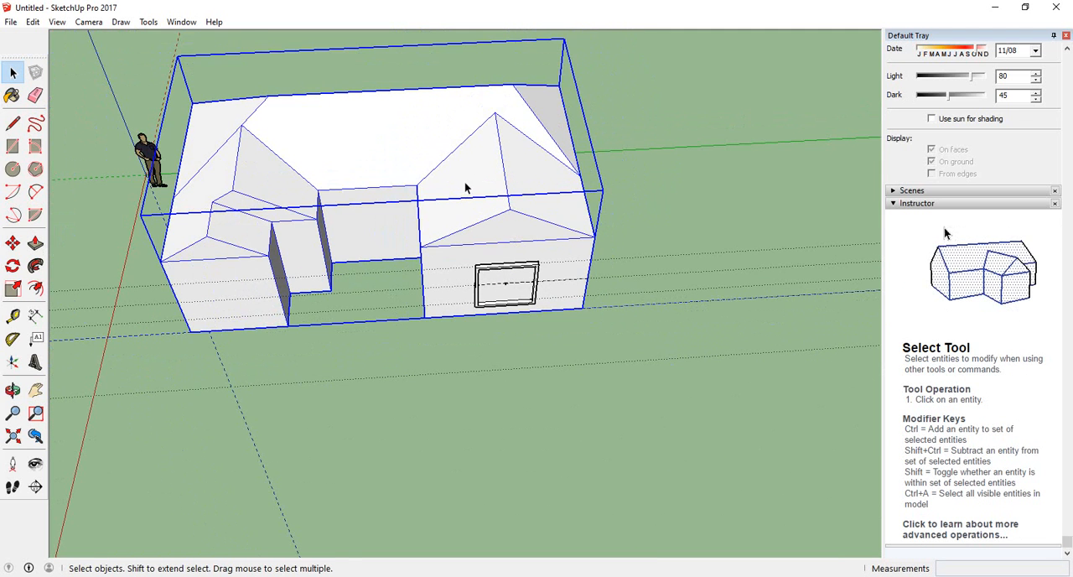
pyautogui.scroll(-3, 466, 188)
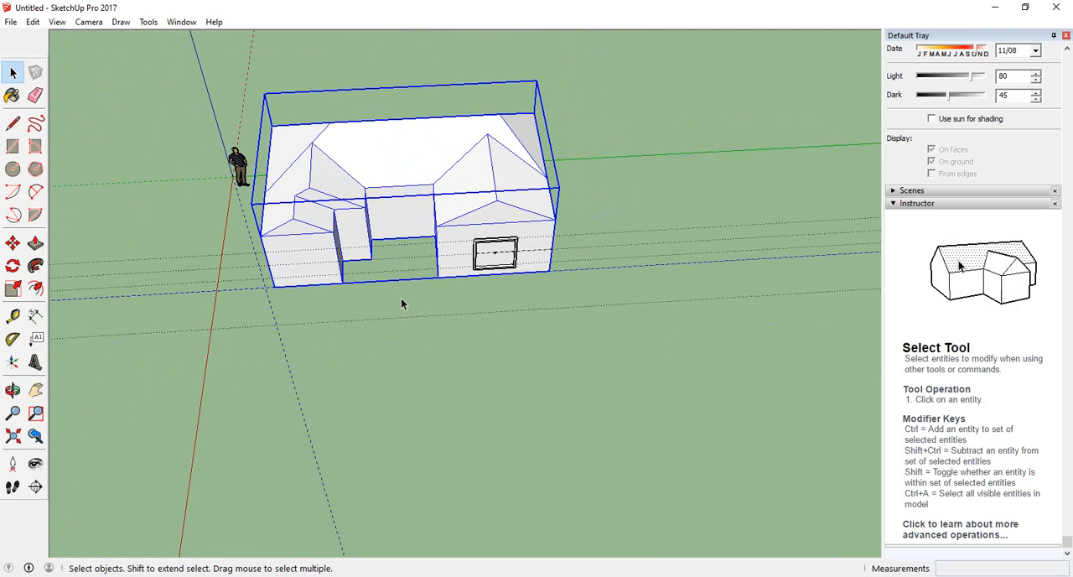
pyautogui.moveTo(401, 304); pyautogui.dragTo(378, 273, button='middle')
pyautogui.click(388, 356)
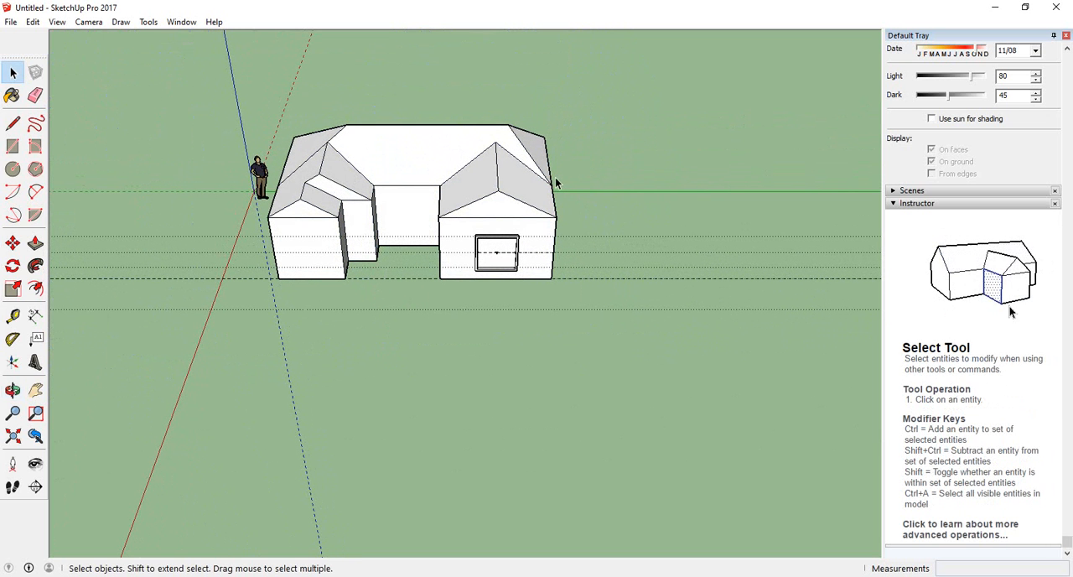
pyautogui.moveTo(306, 262); pyautogui.dragTo(373, 339, button='middle')
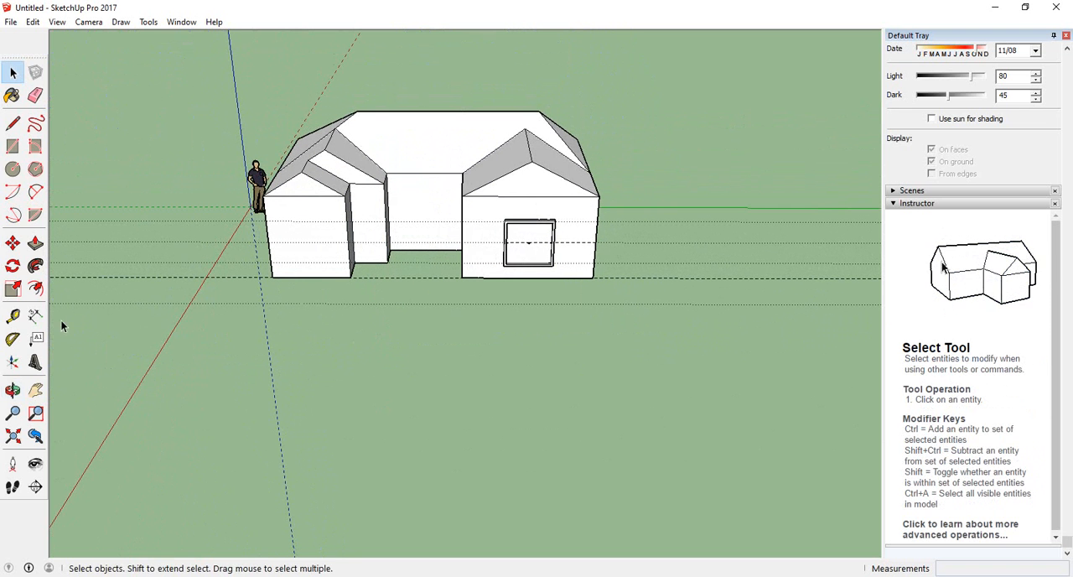
pyautogui.click(13, 315)
pyautogui.scroll(3, 270, 298)
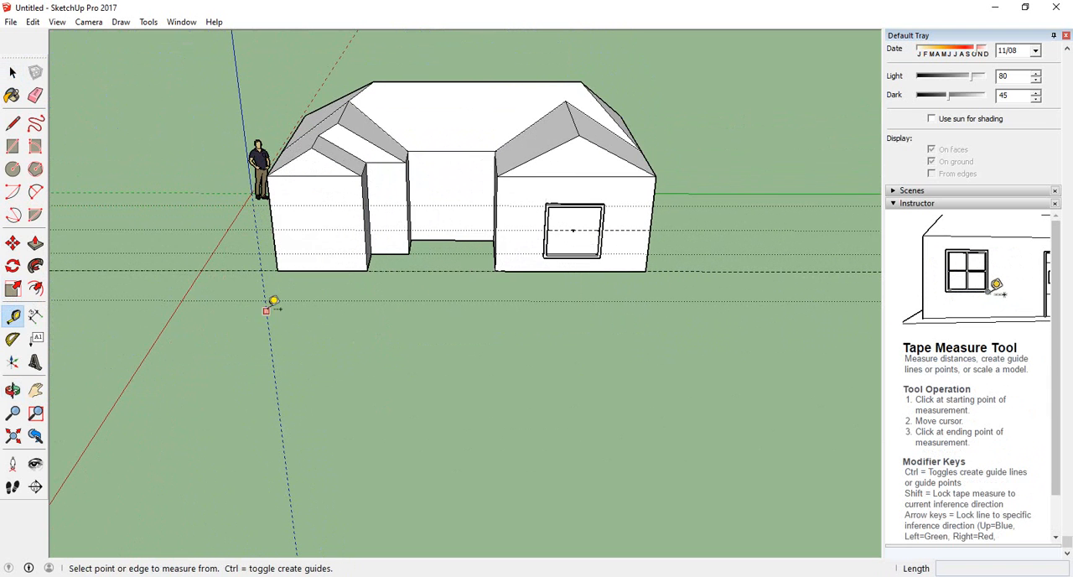
pyautogui.click(277, 268)
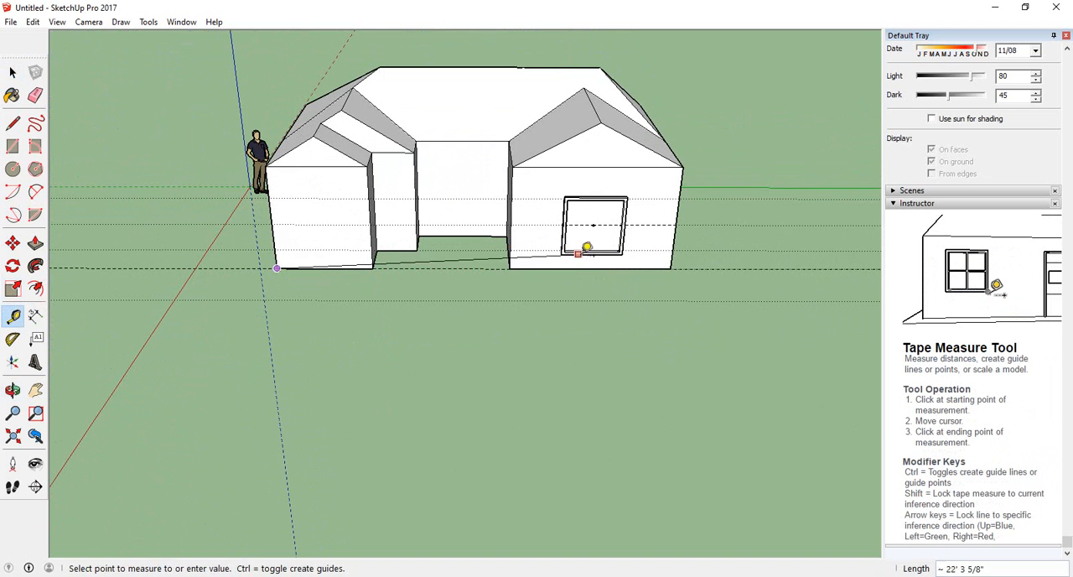
pyautogui.press('Escape')
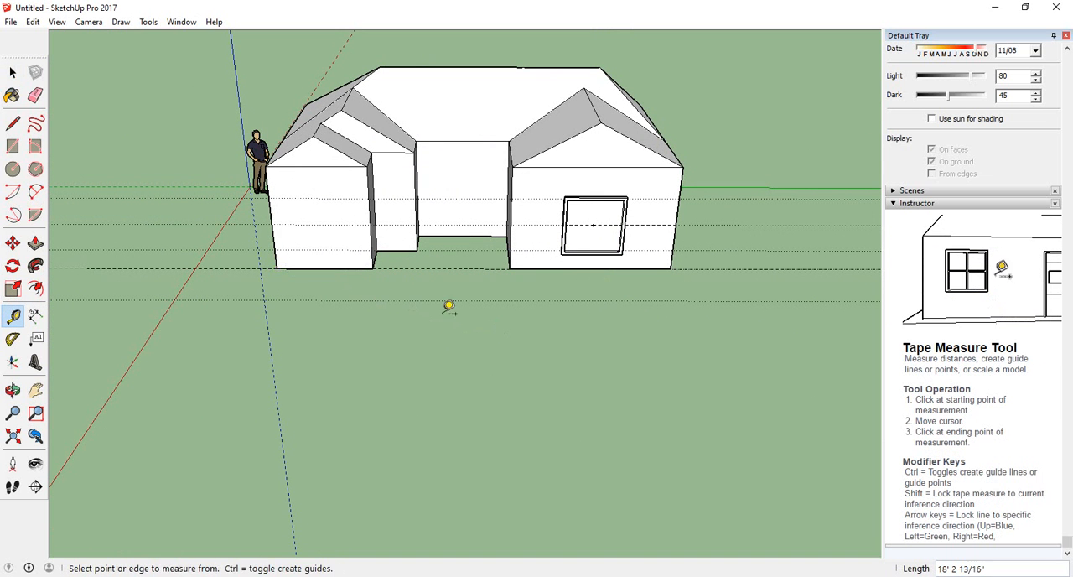
# Select the house group and measure its front with Tape Measure from the lower-left to the lower-right corner
pyautogui.click(13, 73)
pyautogui.click(325, 209)
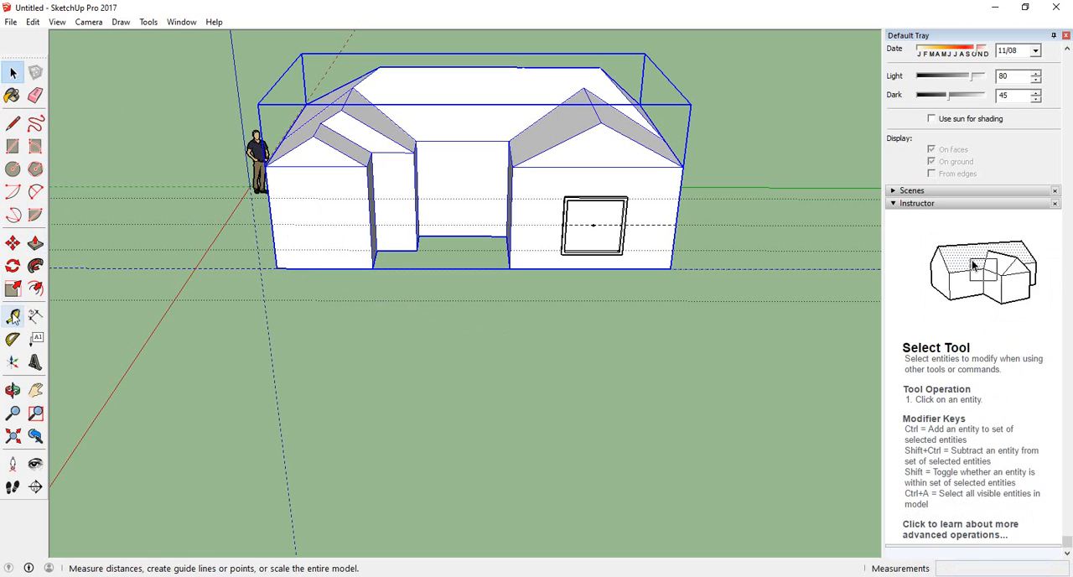
pyautogui.click(12, 316)
pyautogui.click(277, 268)
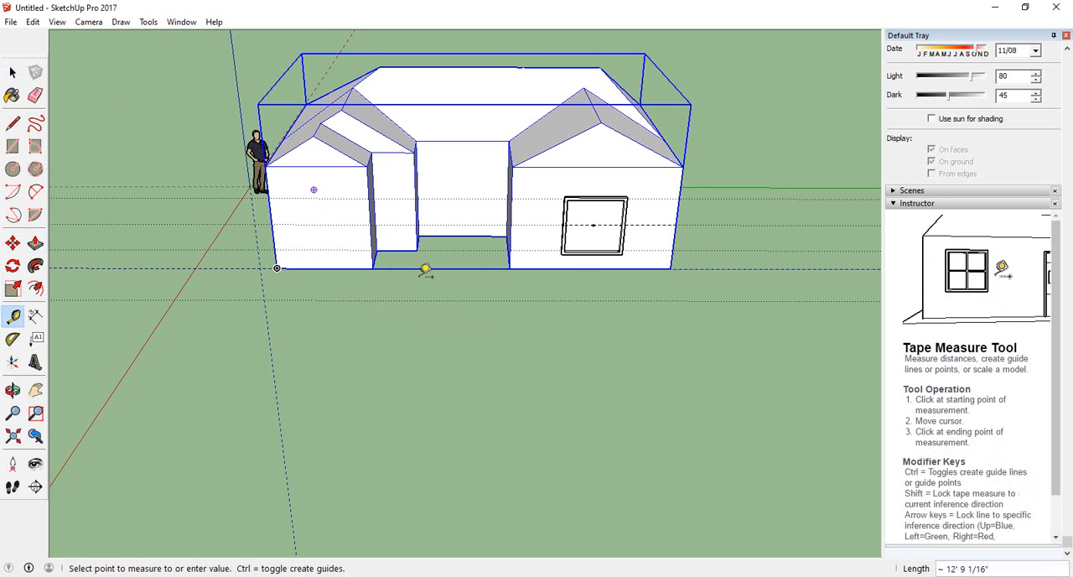
pyautogui.click(673, 269)
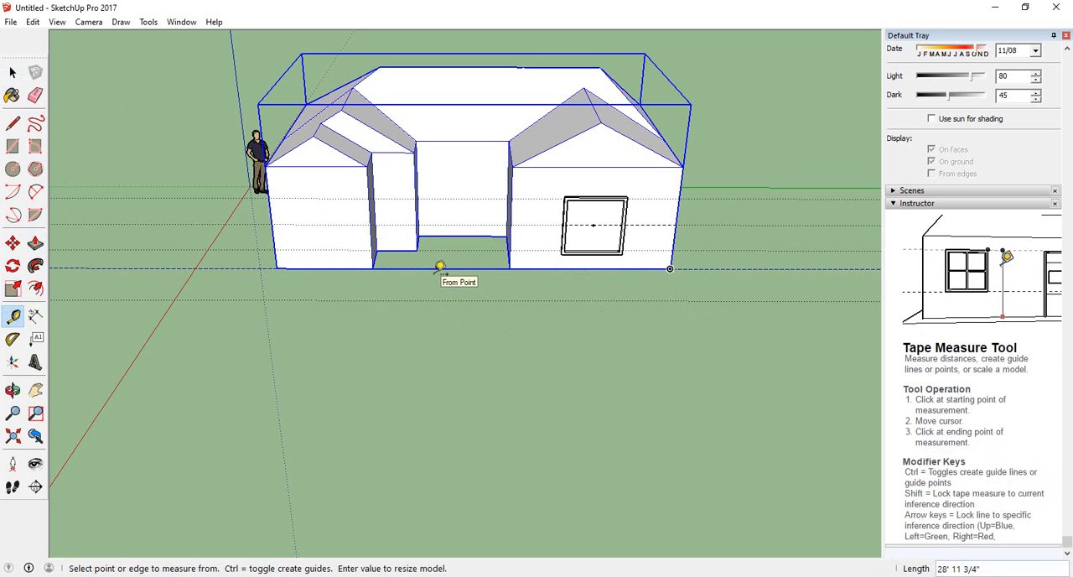
# Resize the entire model so that the measured front width equals 10', and accept the resize
pyautogui.write("10'")
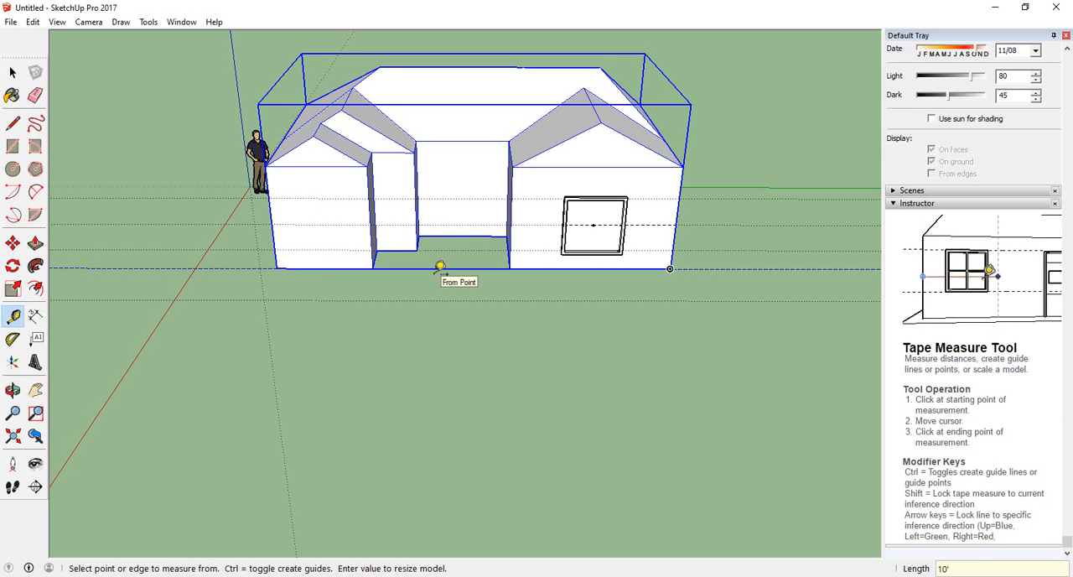
pyautogui.press('Return')
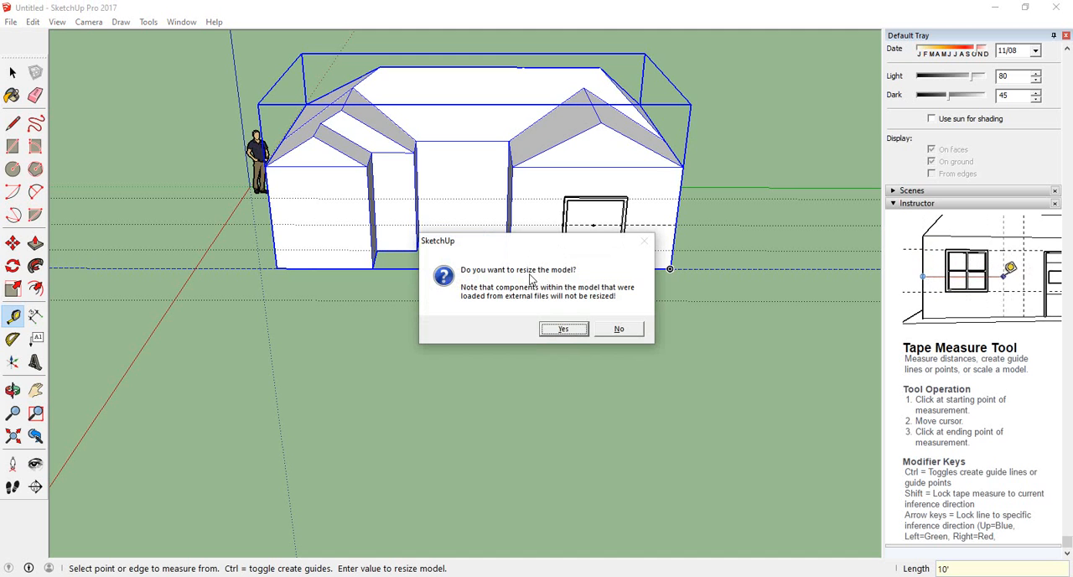
pyautogui.click(564, 328)
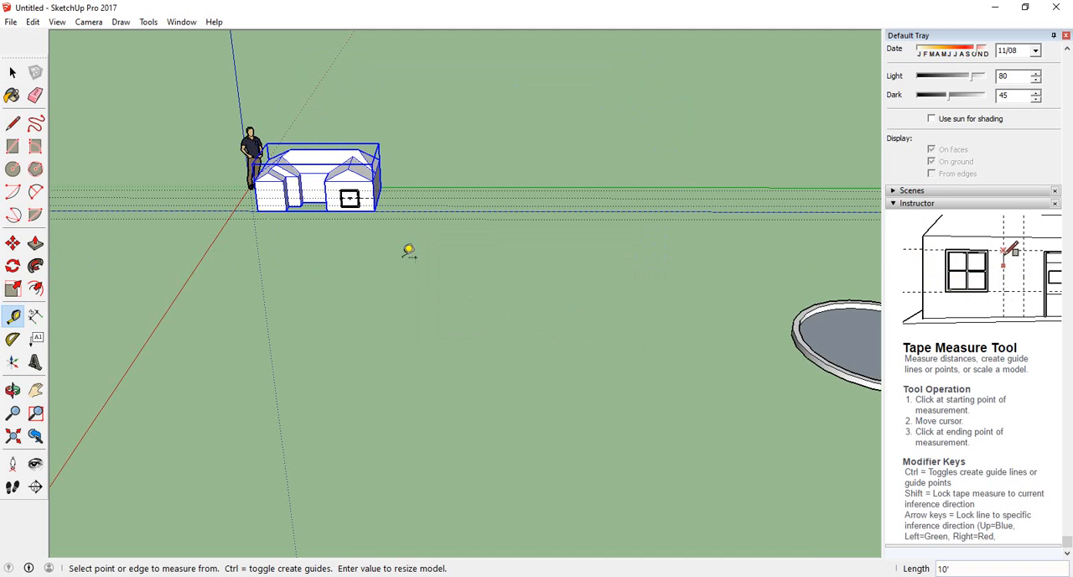
# Examine the resized house beside the human scale figure from different angles
pyautogui.scroll(5, 293, 181)
pyautogui.moveTo(408, 233); pyautogui.dragTo(541, 270, button='middle')
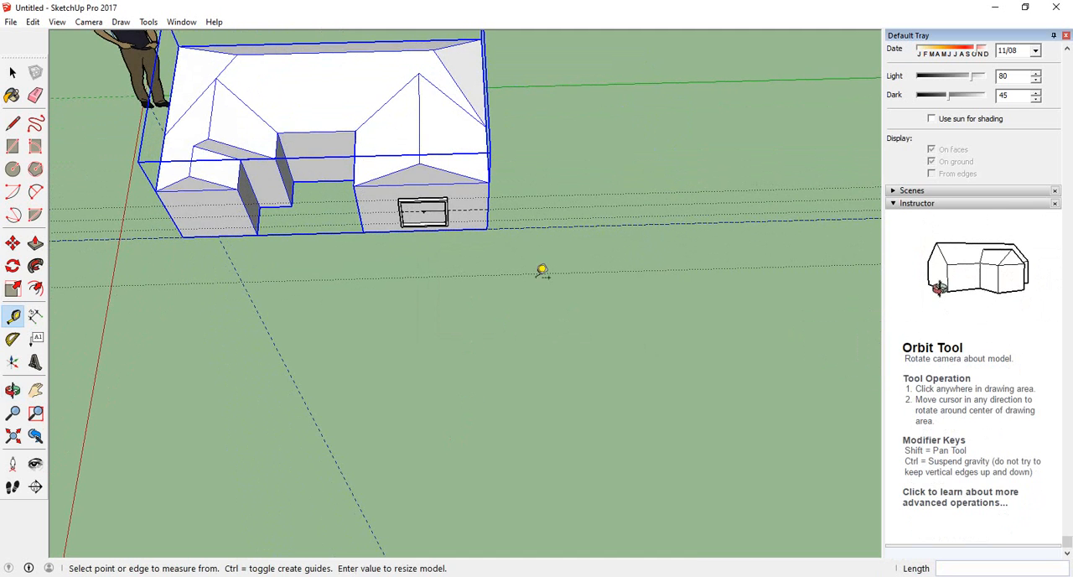
pyautogui.scroll(3, 491, 220)
pyautogui.scroll(-5, 619, 216)
pyautogui.moveTo(635, 304); pyautogui.dragTo(570, 247, button='middle')
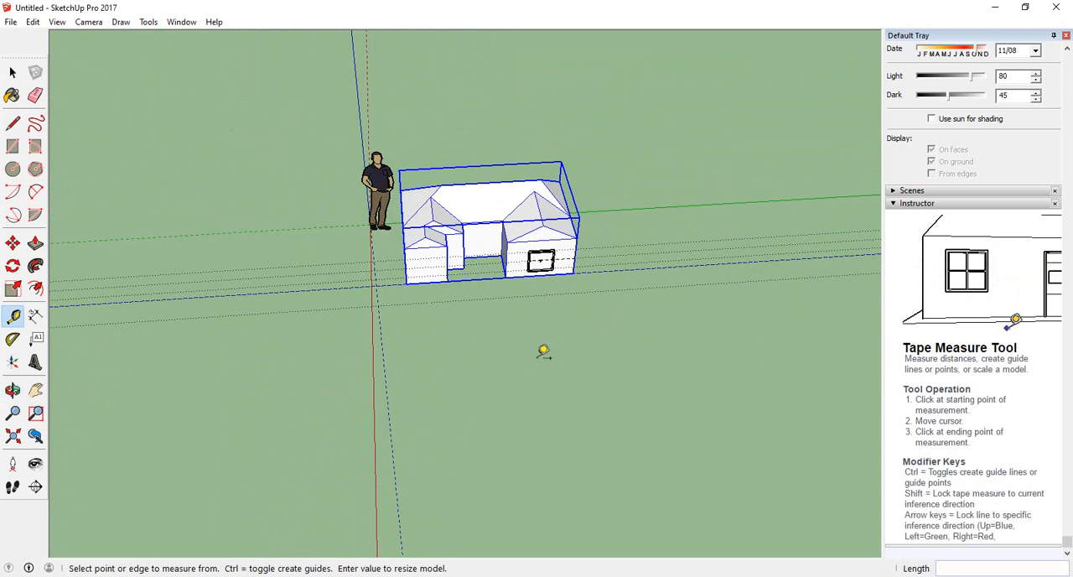
pyautogui.moveTo(572, 355); pyautogui.dragTo(633, 325, button='middle')
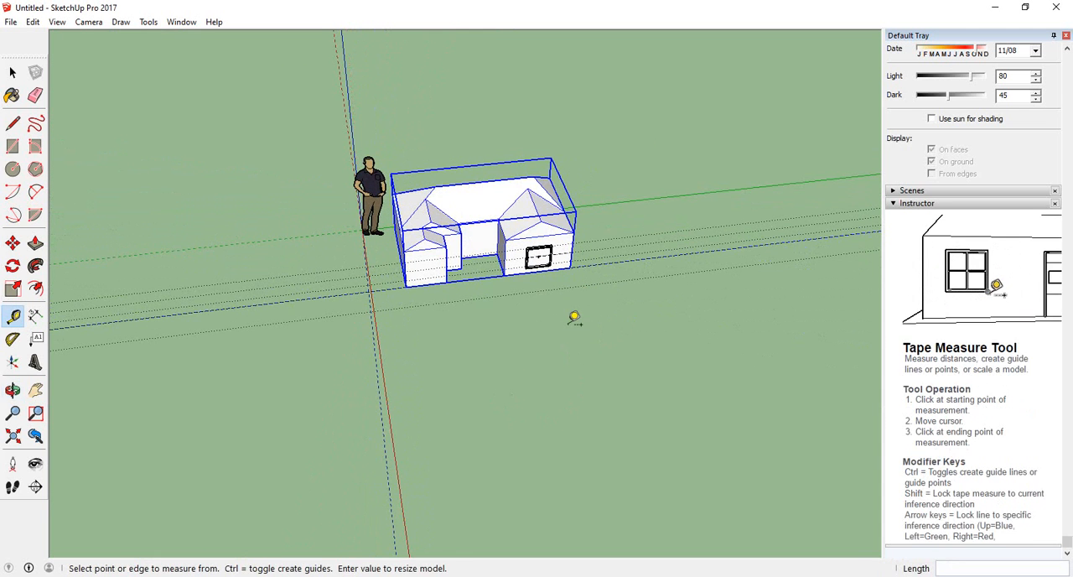